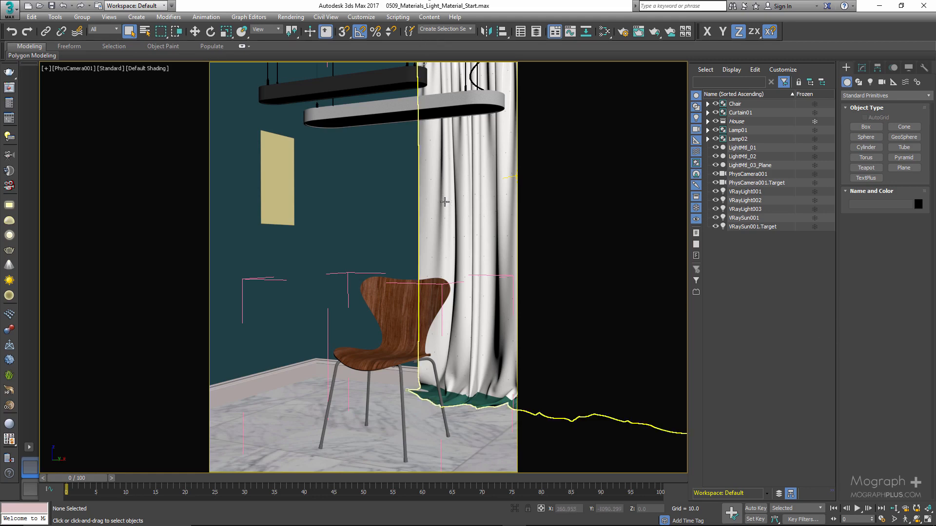
Review the environment and exposure control settings and the parameters of VRaySun001
key(8)
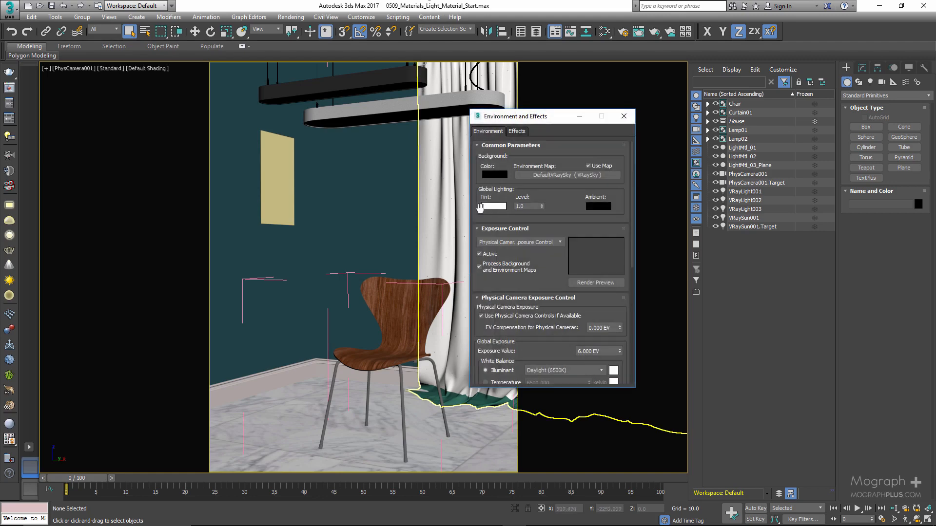
click(624, 116)
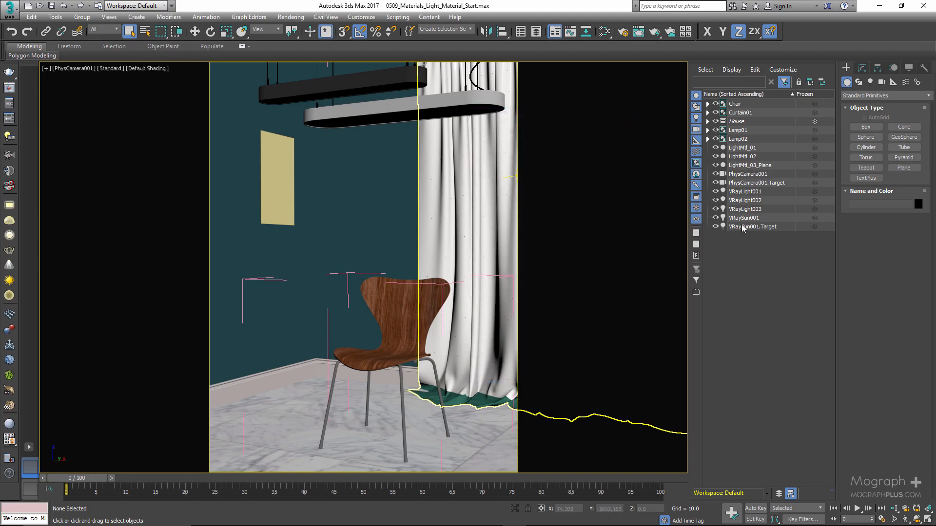
click(760, 218)
click(861, 67)
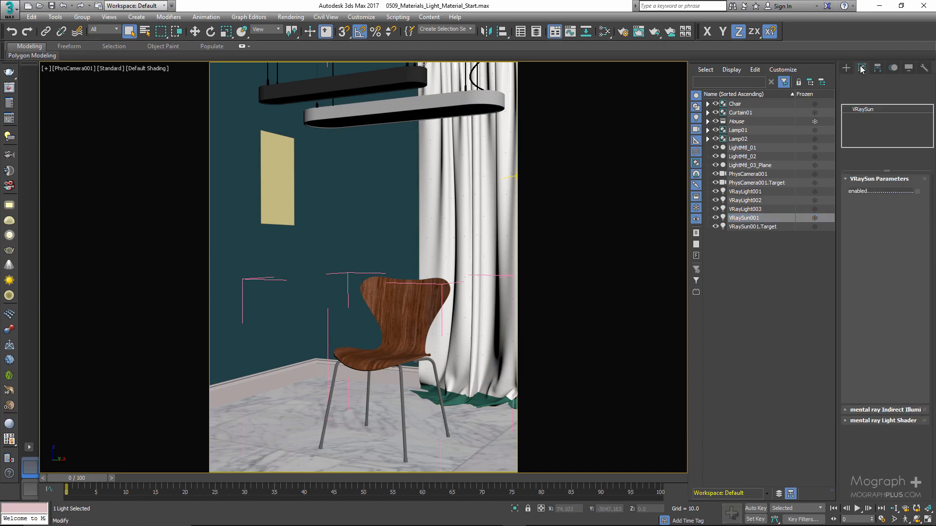
Examine the sun's position relative to the house in the Front view, and return to the camera view
key(alt+w)
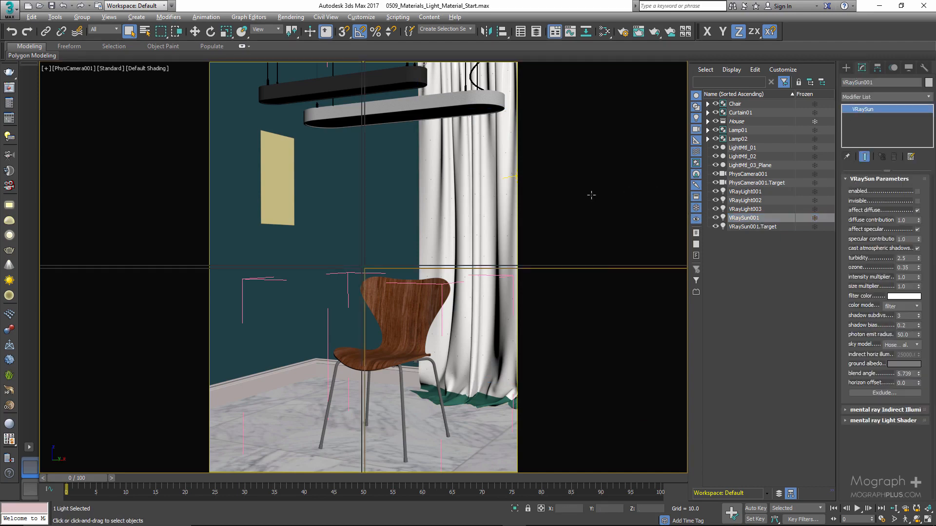
middle_click(538, 192)
key(alt+w)
scroll(517, 232, down, 4)
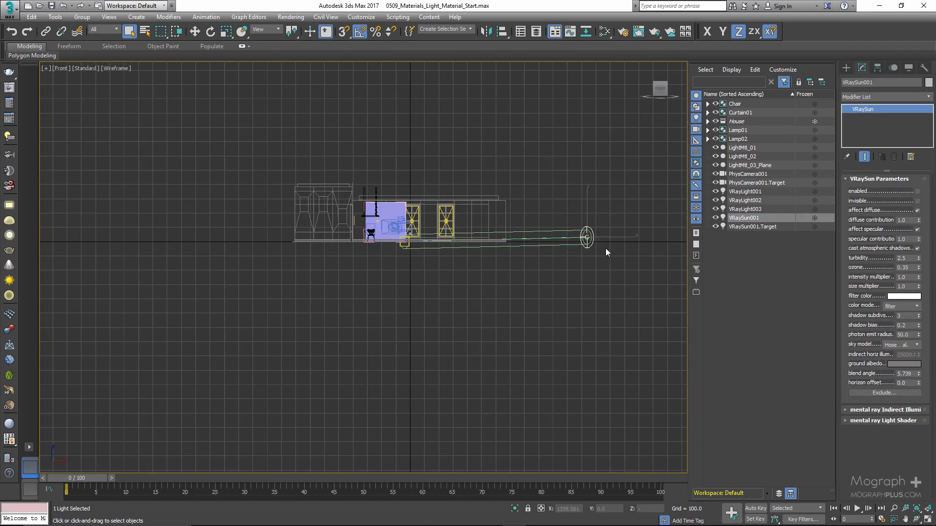
key(w)
scroll(619, 235, up, 5)
scroll(524, 252, down, 4)
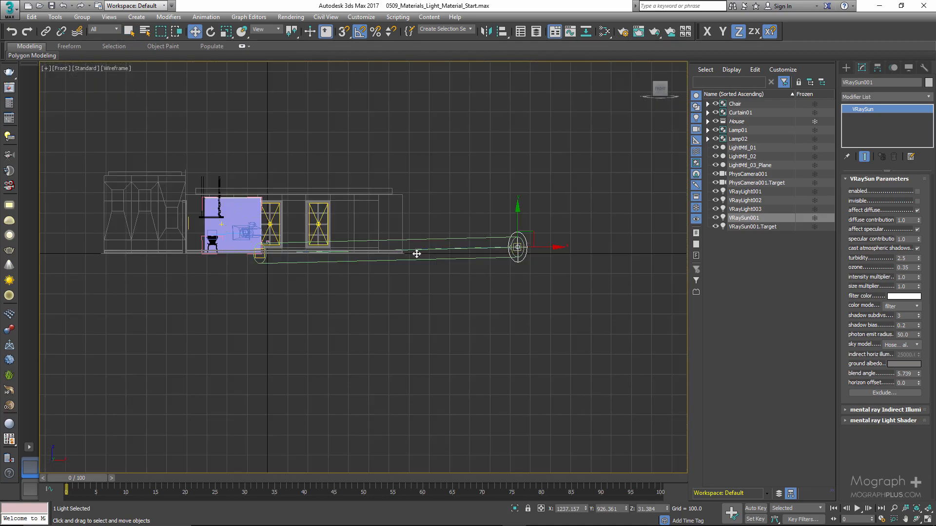
middle_drag(416, 253, 429, 242)
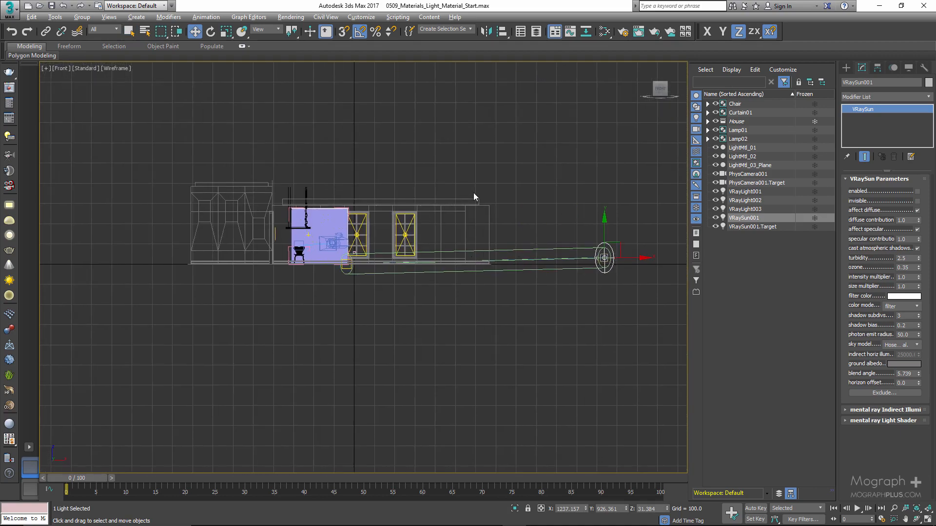
key(alt+w)
right_click(525, 296)
key(alt+w)
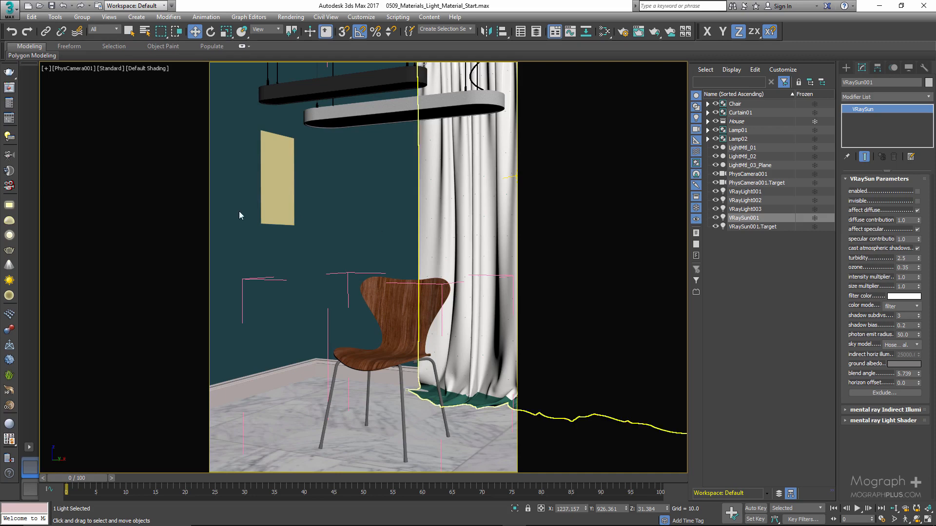
Select VRayLight001 to VRayLight003 and examine their placement at the windows in the Top view, returning to the camera view
click(743, 192)
click(747, 201)
click(749, 210)
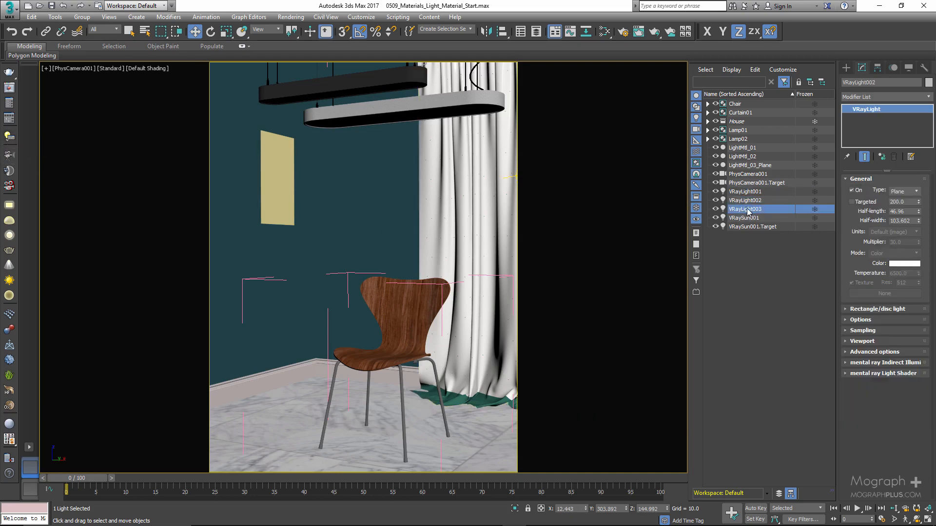
shift+click(745, 191)
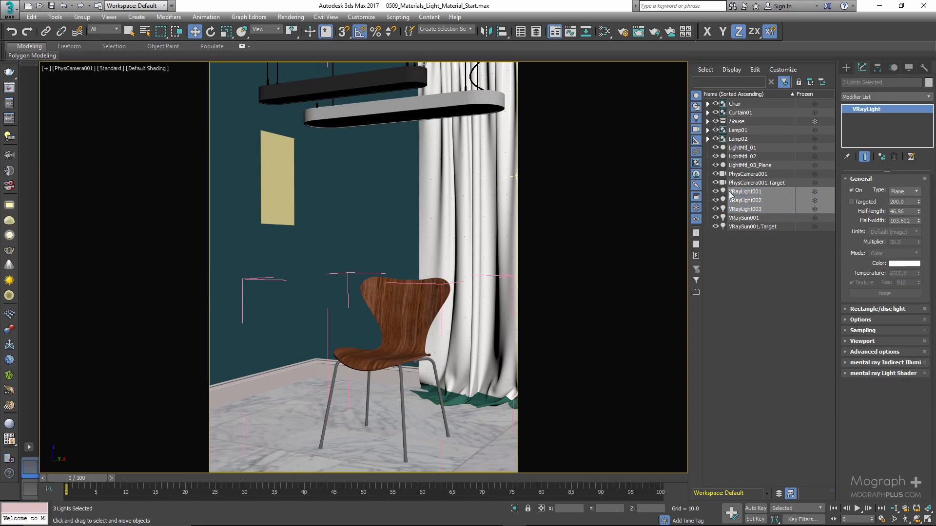
key(alt+w)
key(alt+w)
scroll(190, 167, up, 3)
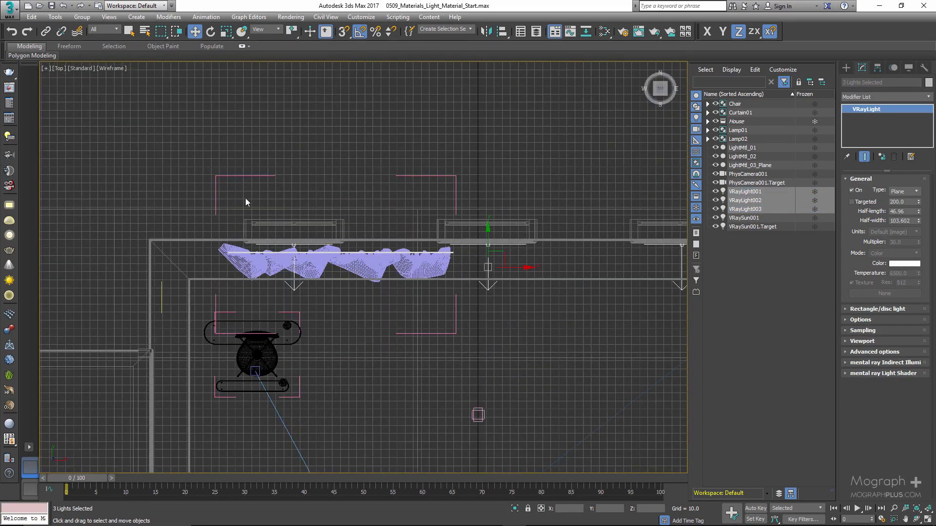
key(alt+w)
right_click(506, 305)
key(alt+w)
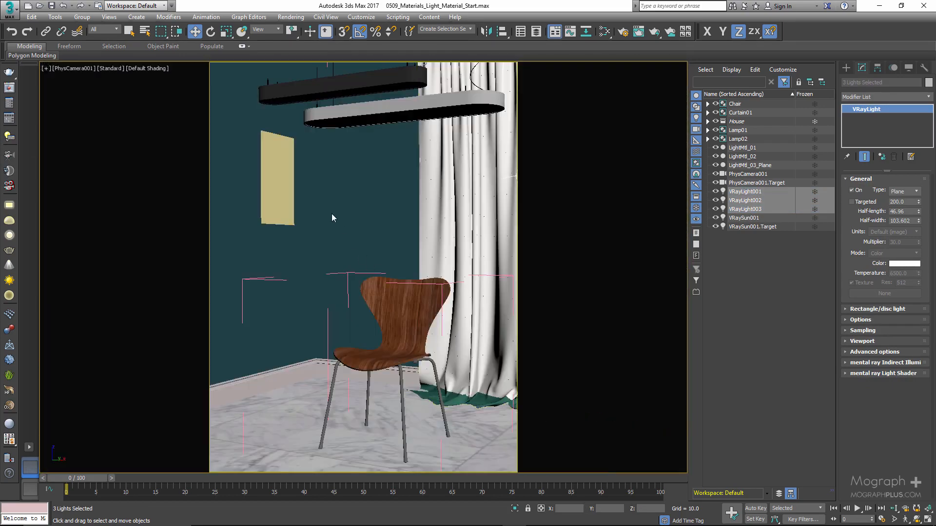
Hide the LightMtl_03_Plane object on the wall
click(313, 86)
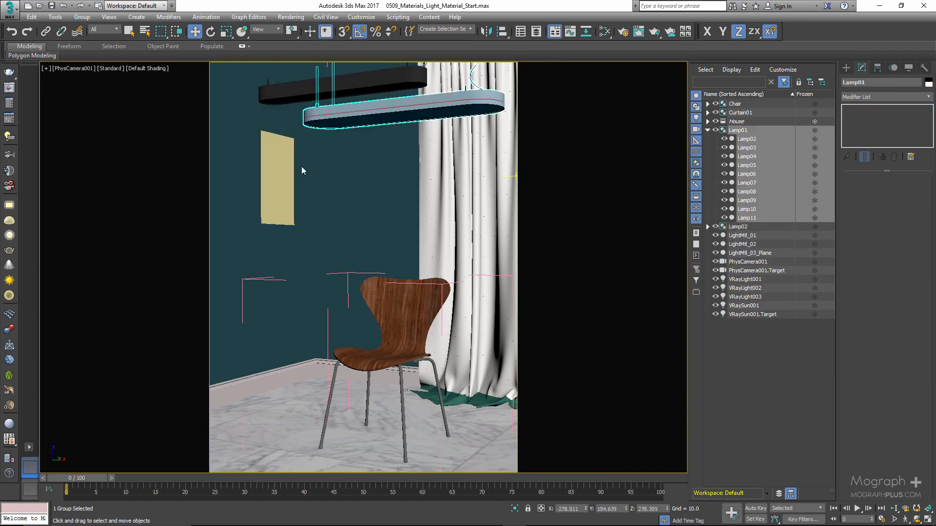
click(285, 173)
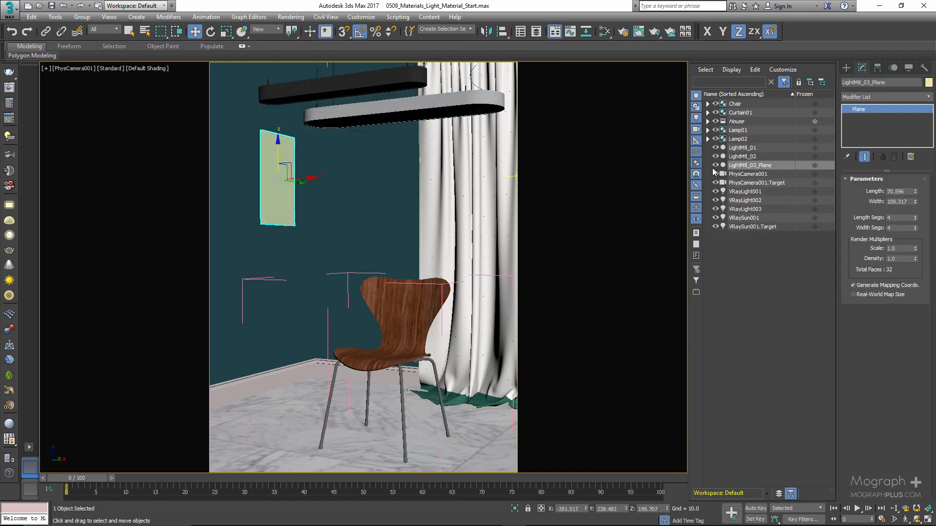
click(714, 166)
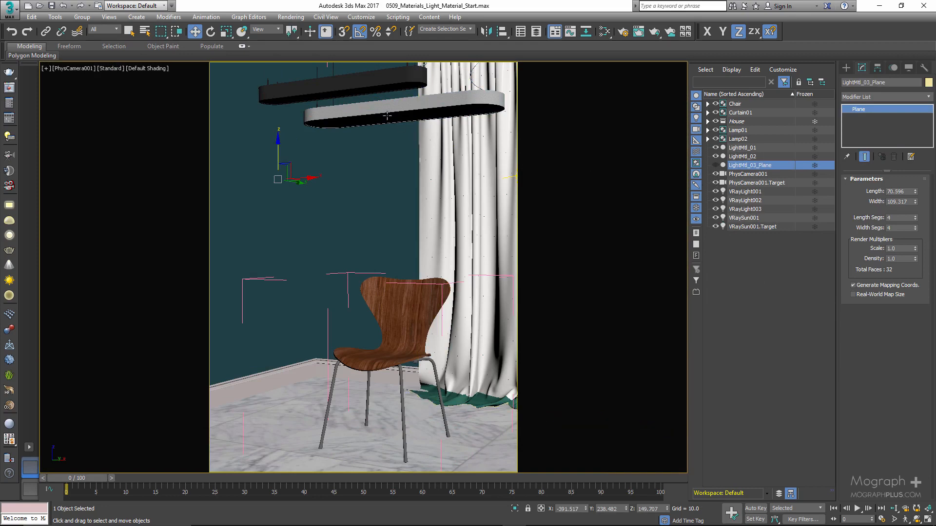
Inspect the emitter surfaces under the two pendant lamps, leaving LightMtl_02 under the black lamp selected
click(358, 92)
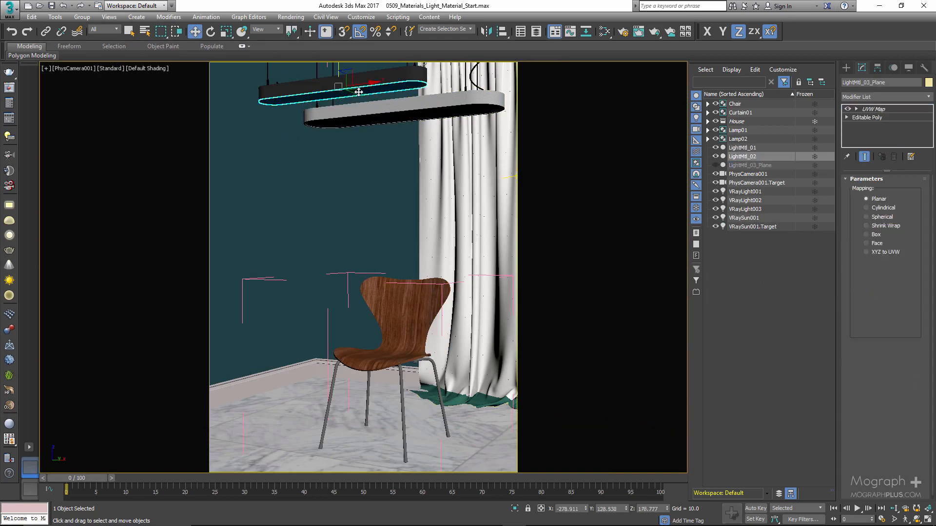
click(411, 117)
click(370, 90)
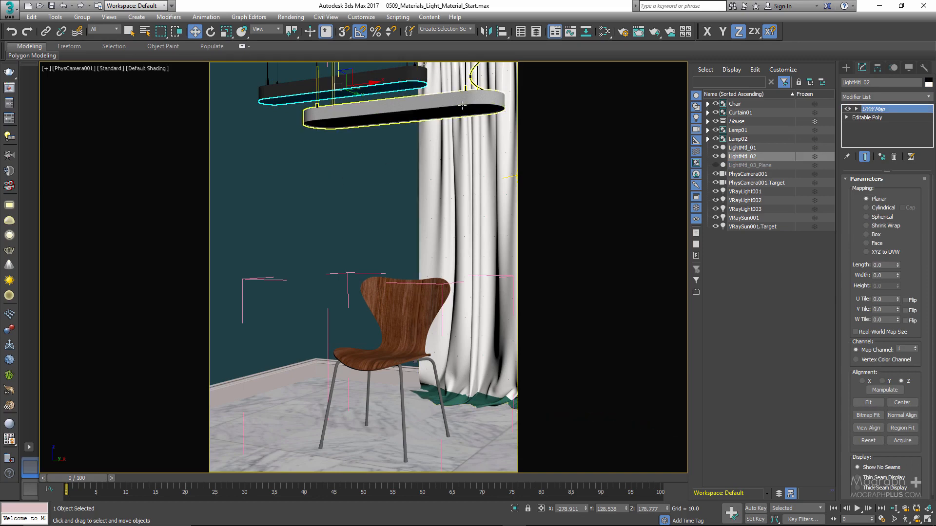
click(404, 80)
click(412, 117)
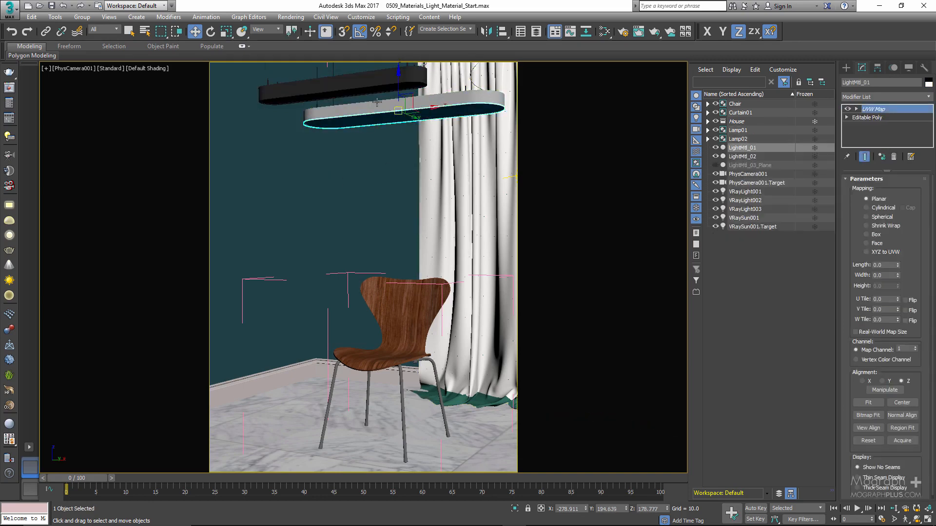
click(360, 91)
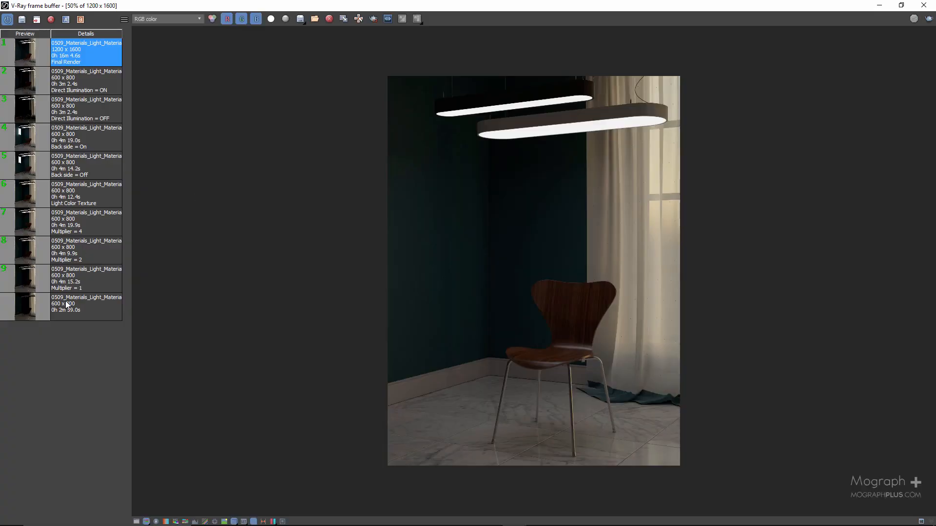
Load the last 600 x 800 render from the V-Ray frame buffer history and move the restored window aside
double_click(66, 305)
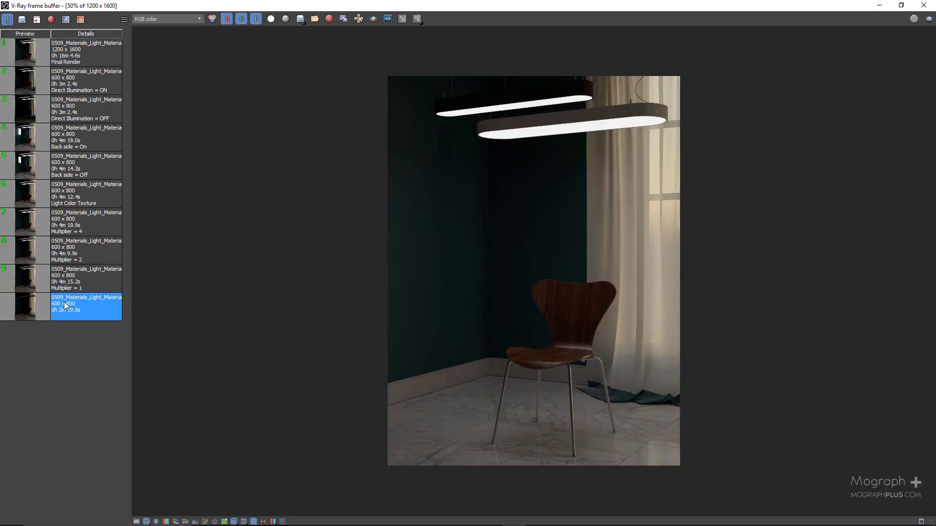
drag(301, 6, 504, 23)
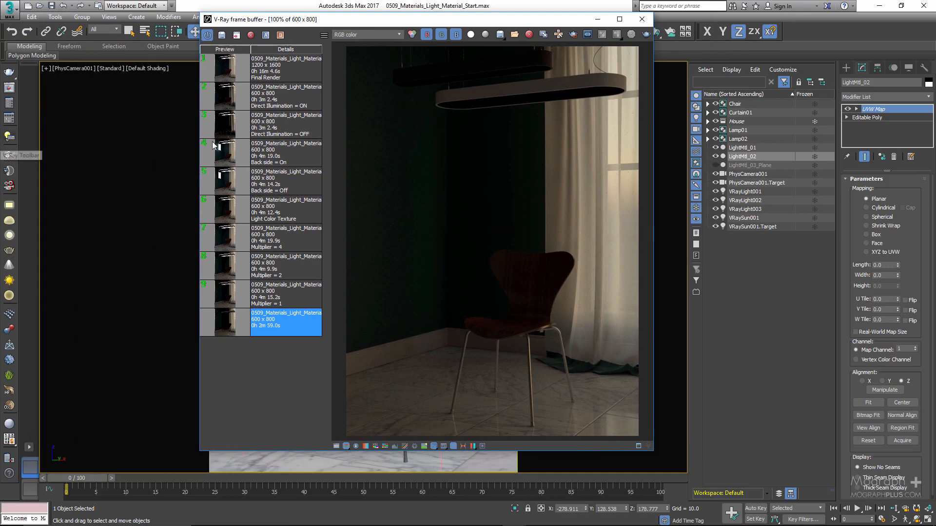
drag(513, 25, 643, 28)
Create a new VRayLightMtl in the Slate Material Editor
key(m)
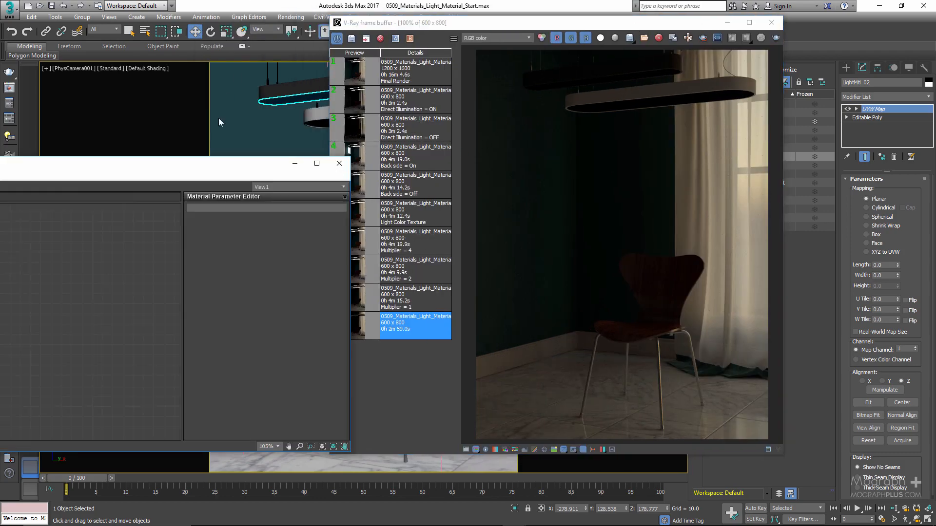
drag(186, 169, 631, 113)
right_click(412, 224)
mouse_move(441, 239)
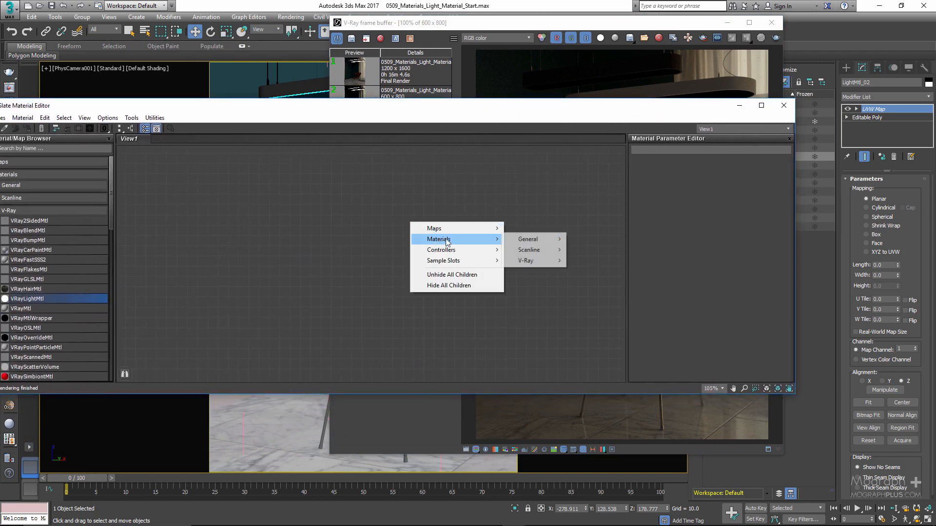
mouse_move(524, 264)
click(600, 338)
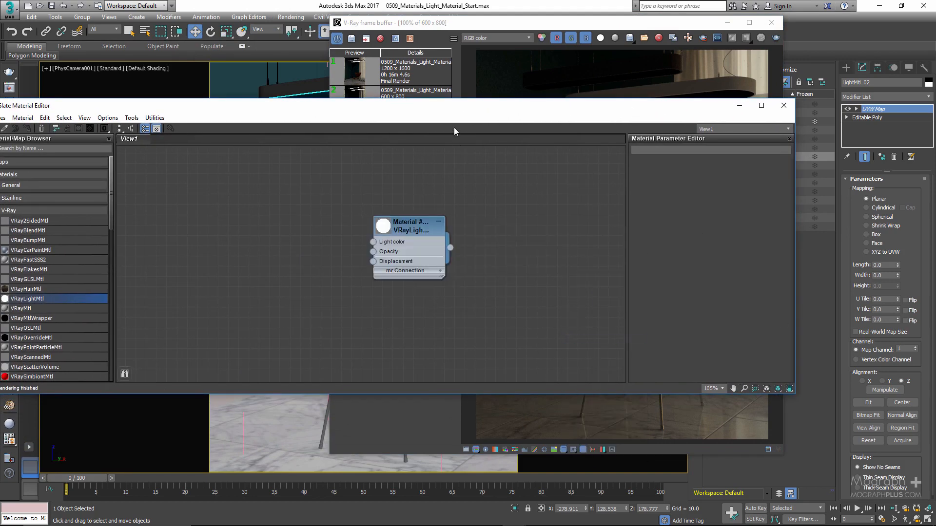
Assign the VRayLightMtl to both lamp surfaces, LightMtl_01 and LightMtl_02
drag(460, 111, 468, 255)
click(771, 23)
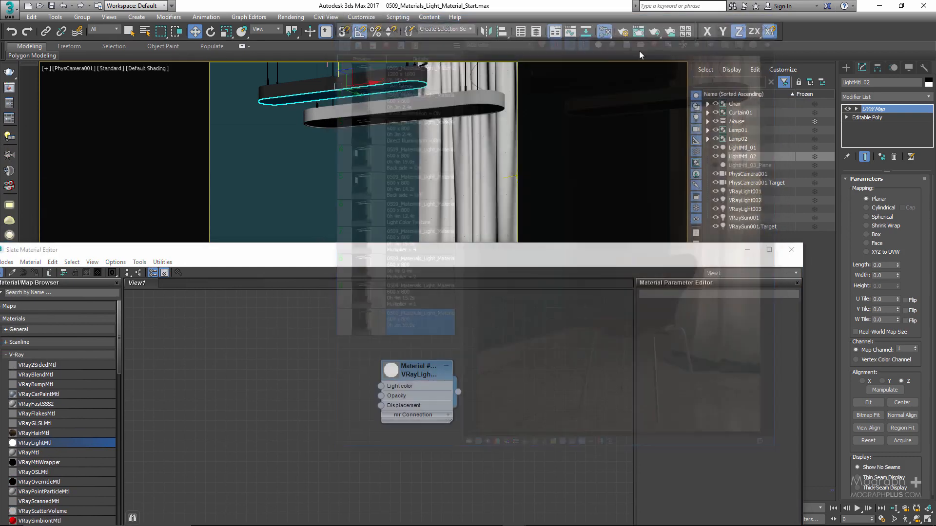
ctrl+click(410, 113)
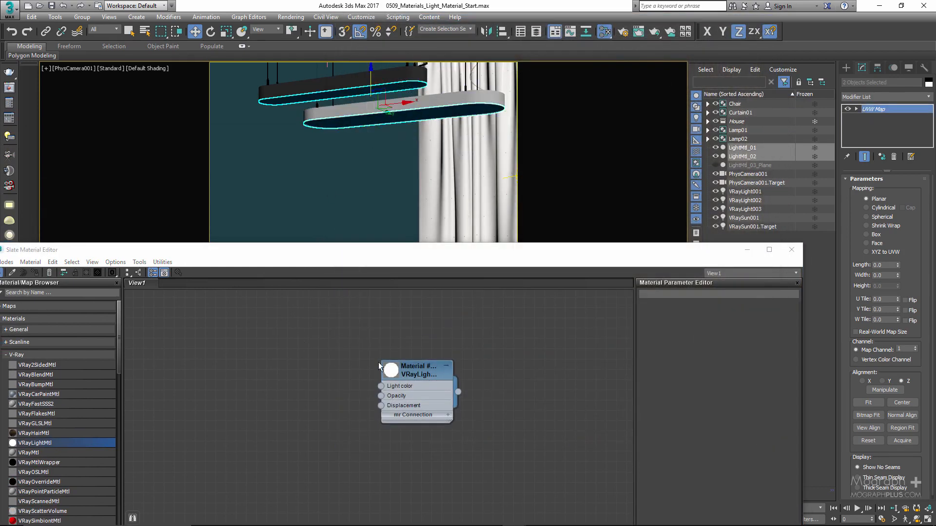
right_click(422, 367)
click(466, 121)
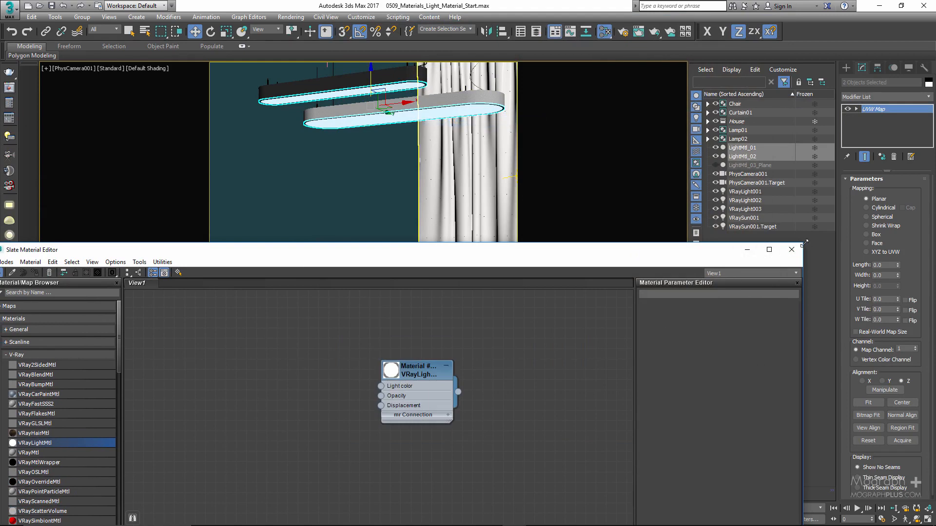
Shrink the material editor and load the "Multiplier = 1" render from the V-Ray frame buffer history
drag(802, 243, 618, 141)
drag(436, 276, 312, 327)
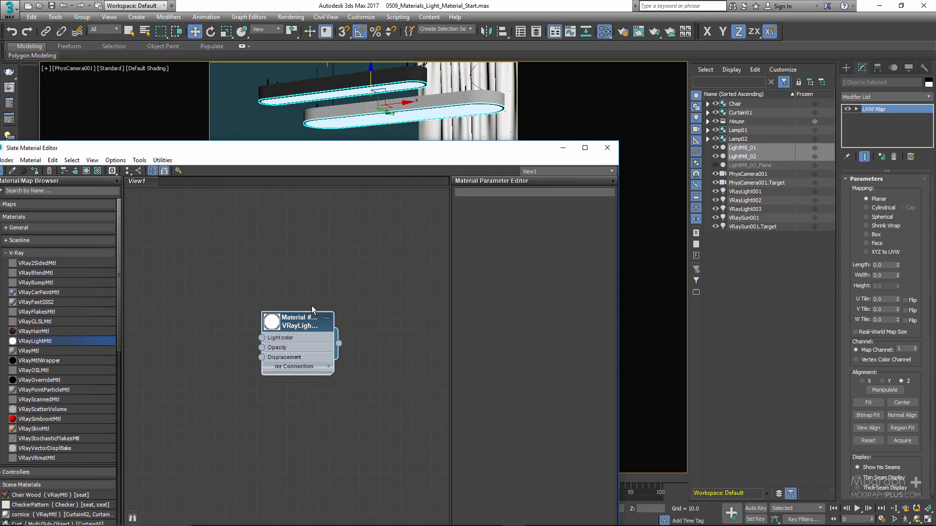
click(9, 88)
click(354, 299)
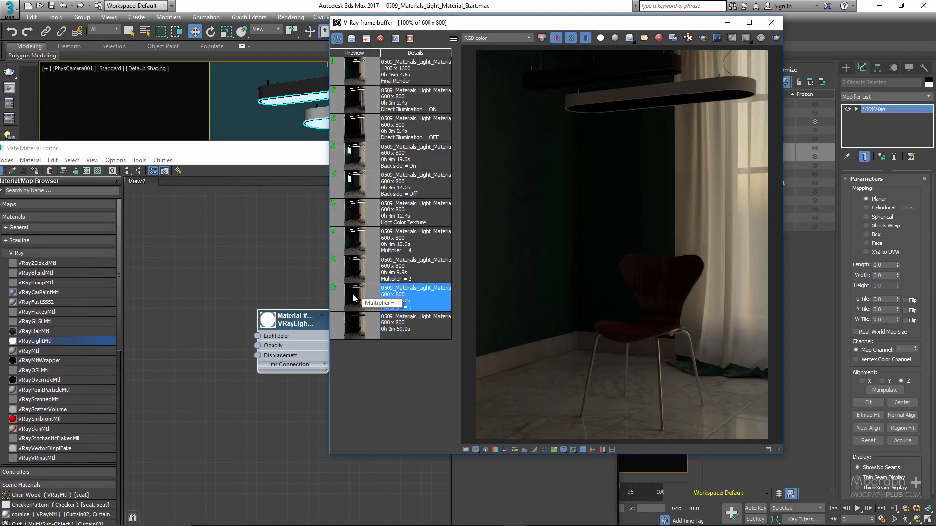
double_click(354, 298)
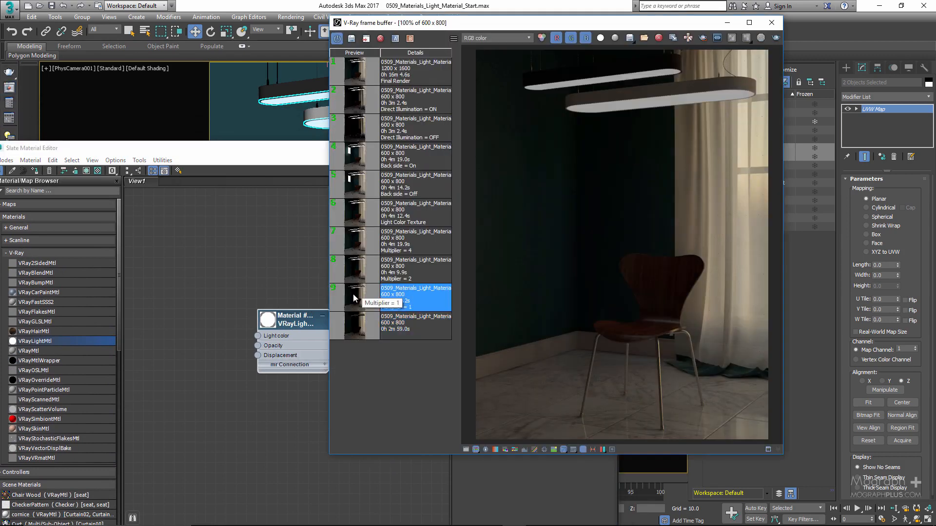
drag(605, 22, 751, 34)
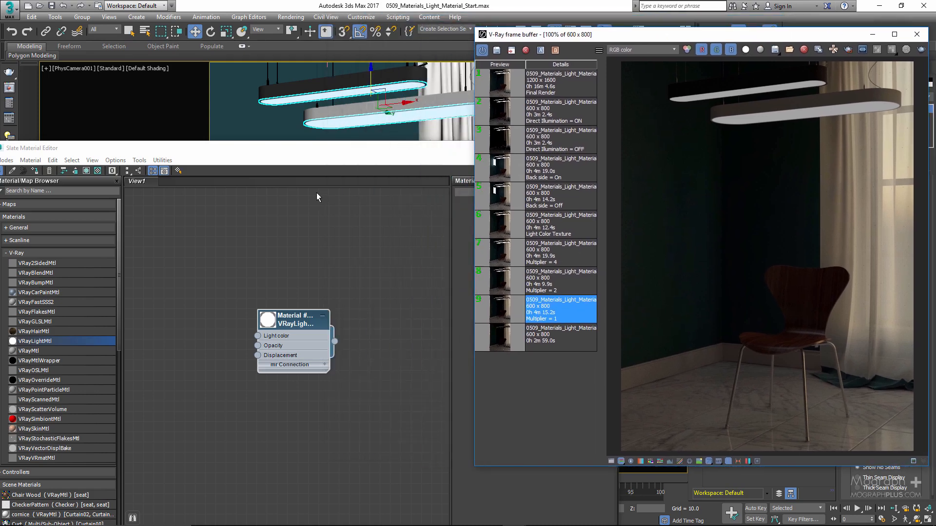
Display the VRayLightMtl's parameters and arrange the material editor beside the V-Ray frame buffer
click(378, 160)
drag(378, 152, 199, 86)
drag(107, 256, 156, 246)
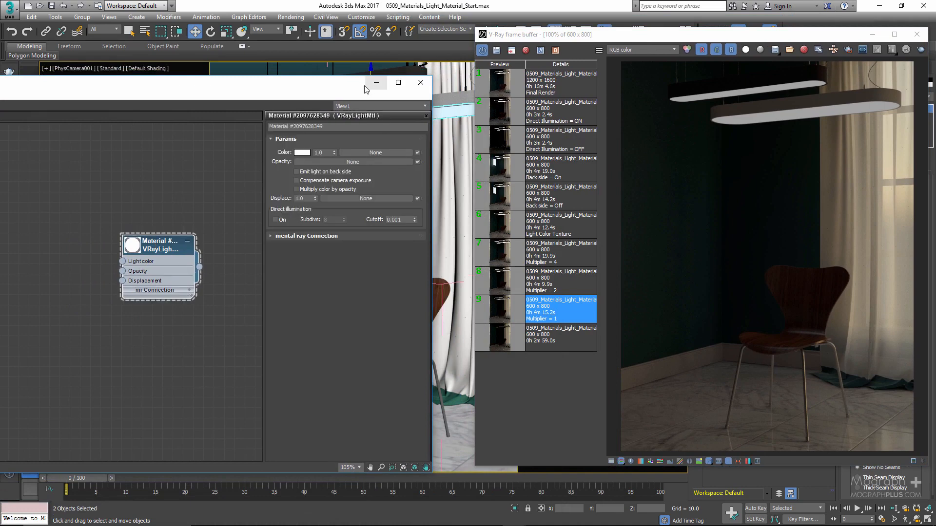
drag(347, 89, 327, 96)
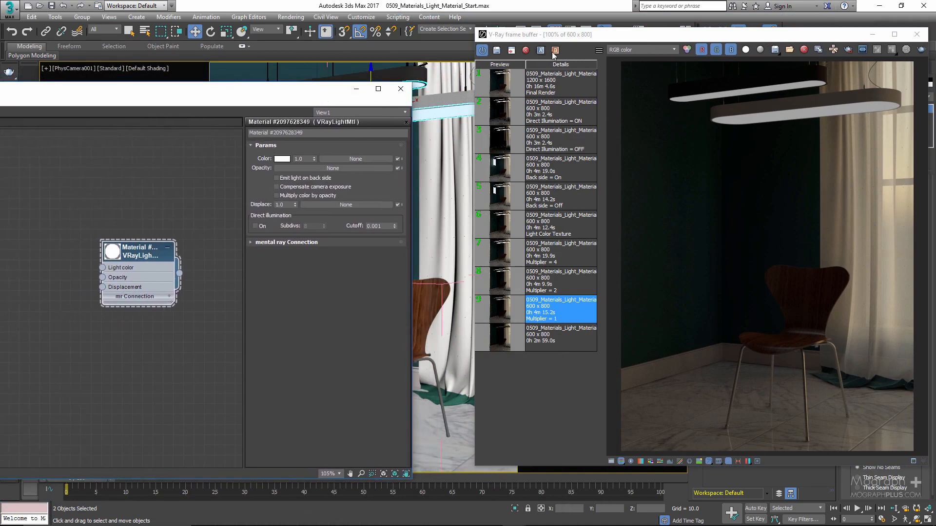
drag(565, 39, 524, 39)
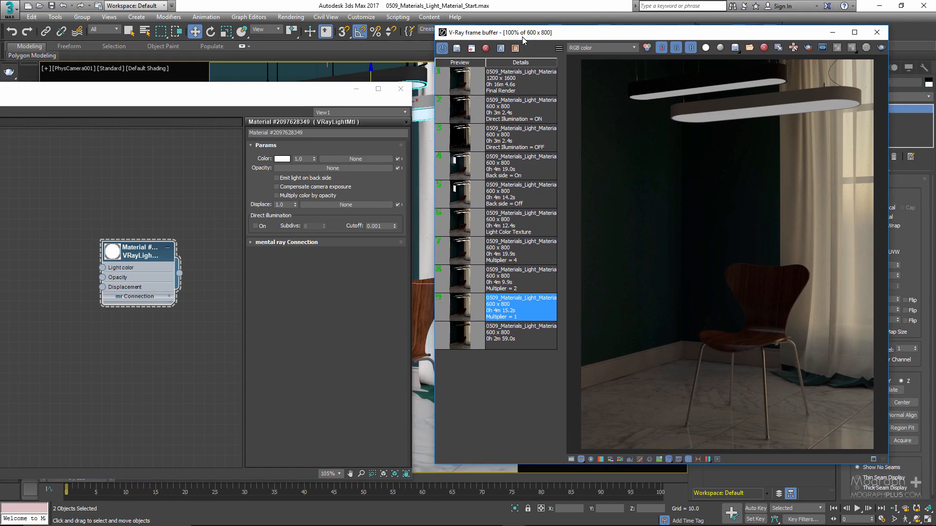
drag(301, 97, 325, 83)
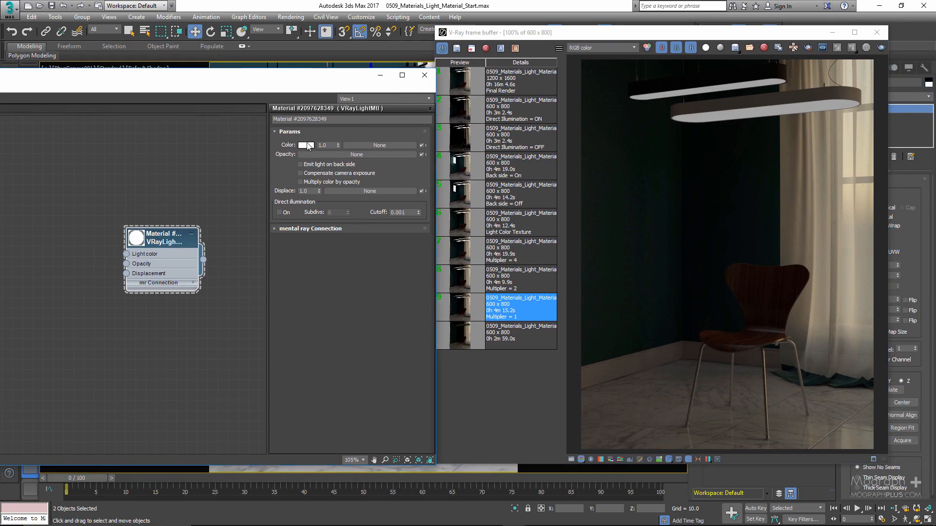
Examine the VRayLightMtl's light color in the color selector
click(306, 145)
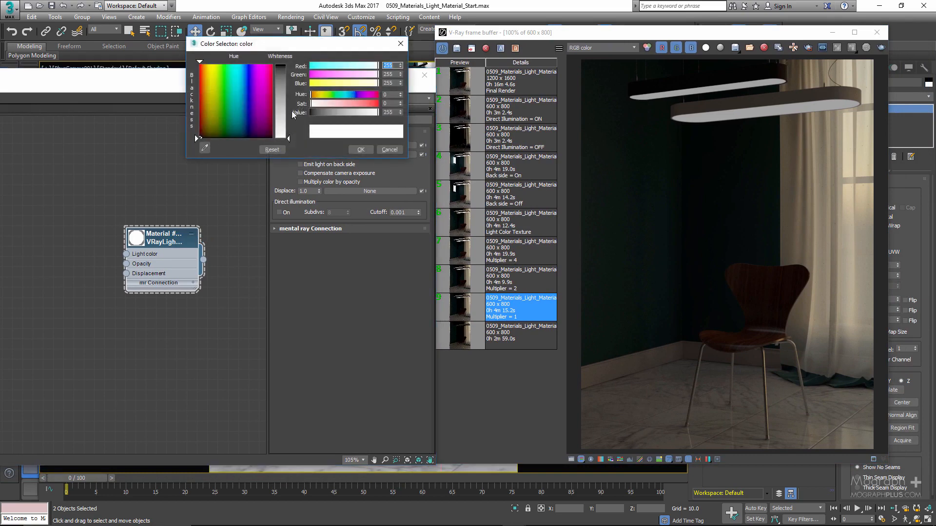
click(383, 152)
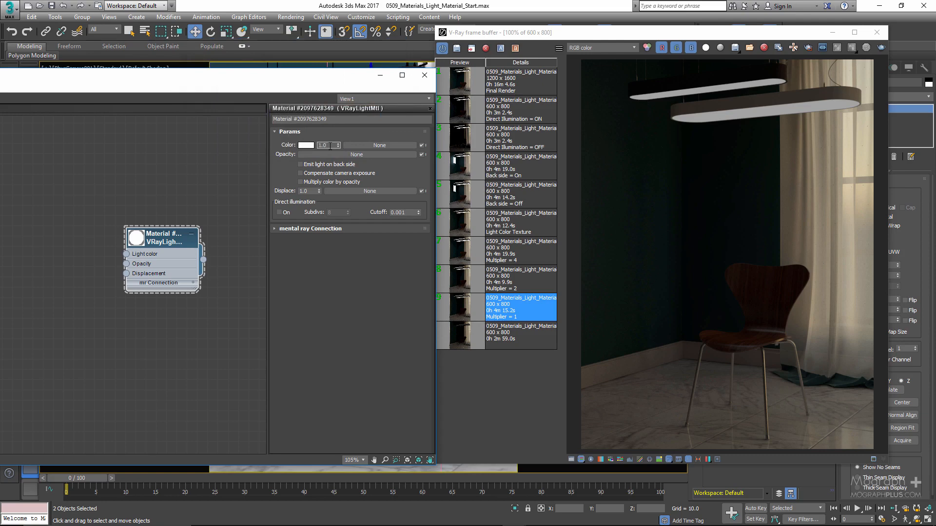
click(693, 230)
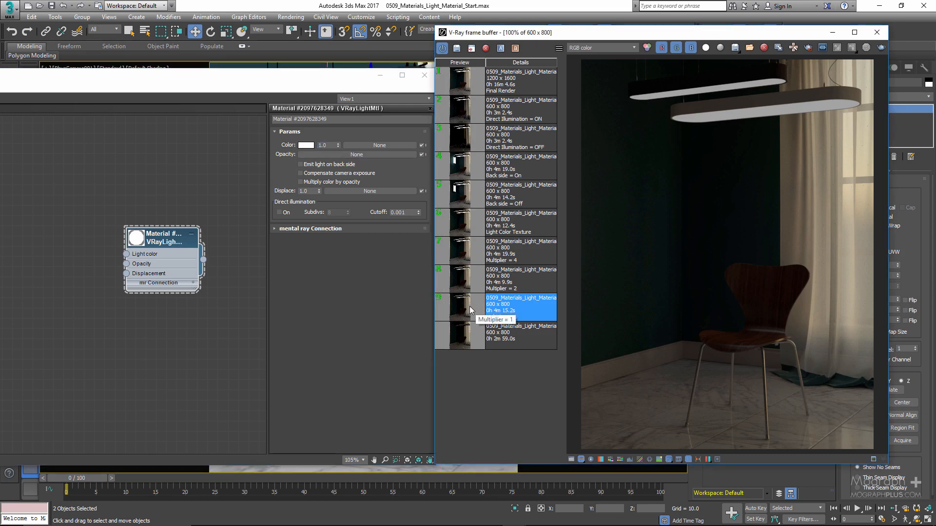
Set the VRayLightMtl's color multiplier to 2 and load the "Multiplier = 2" render from the frame buffer history
click(332, 146)
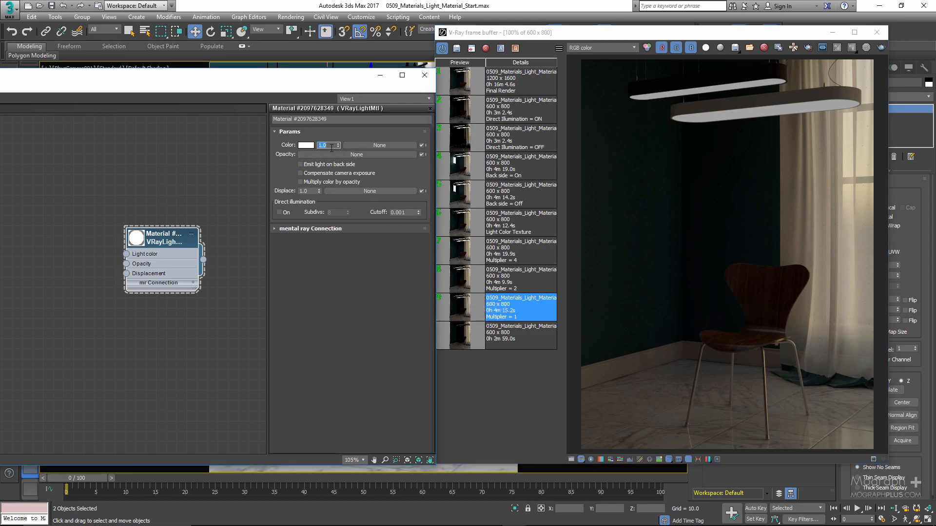
text(2)
click(528, 285)
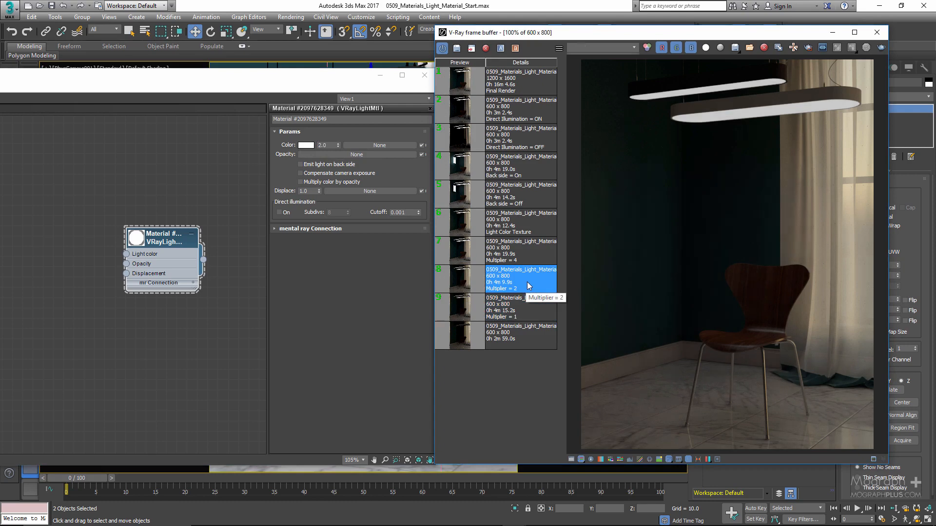
Set the VRayLightMtl's color multiplier to 4 and load the "Multiplier = 4" render from the frame buffer history
click(325, 145)
text(4)
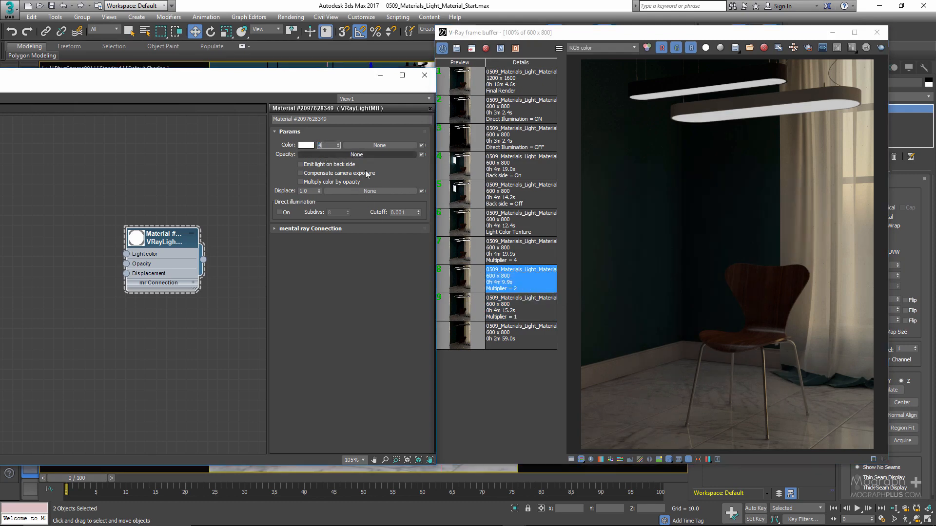
click(524, 263)
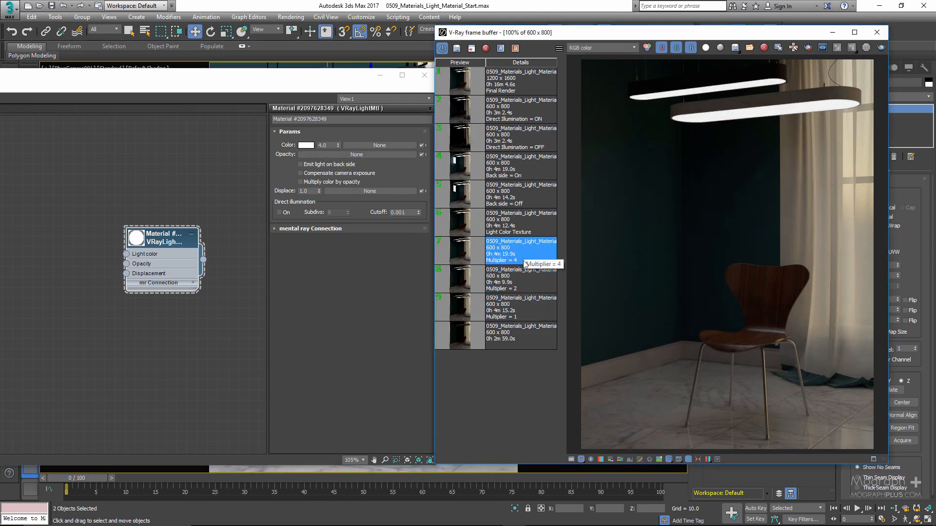
Compare the "Multiplier = 1", "Multiplier = 2" and "Multiplier = 4" renders in the frame buffer history
click(530, 307)
click(528, 287)
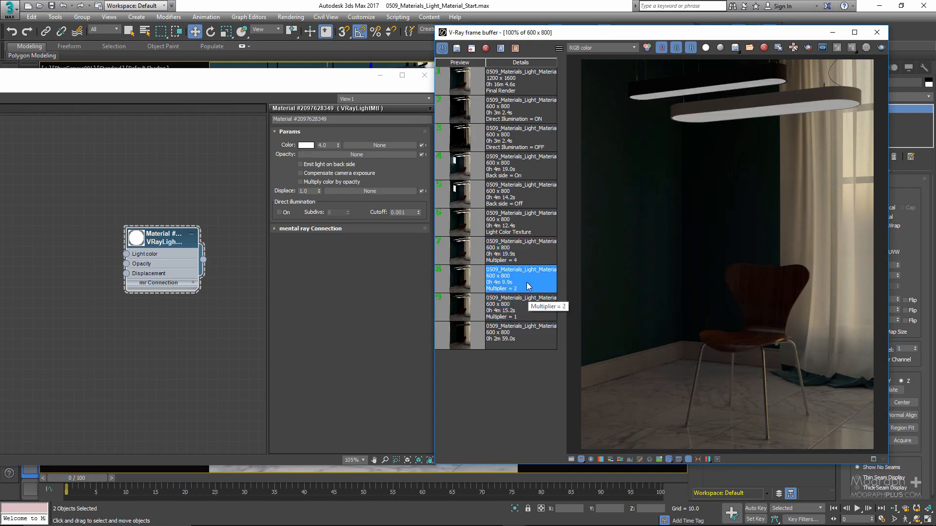
click(527, 258)
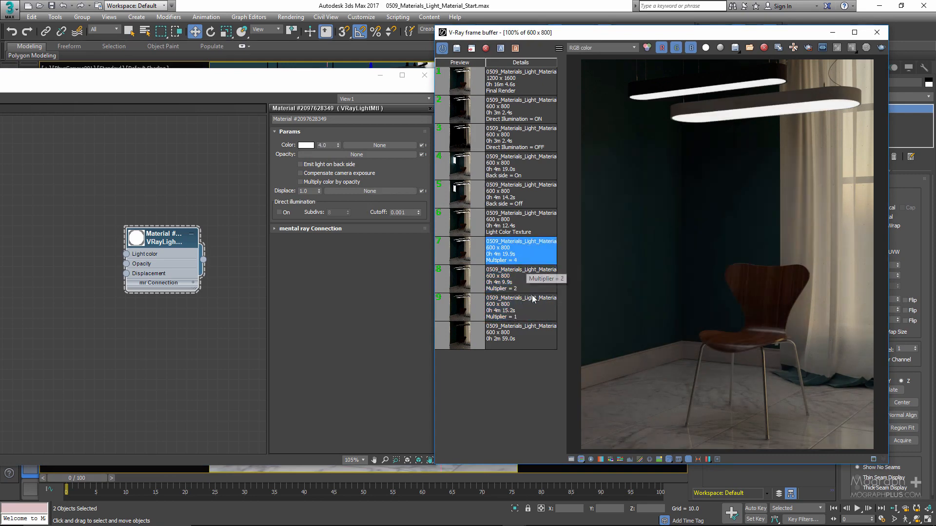
click(533, 301)
click(528, 286)
click(526, 258)
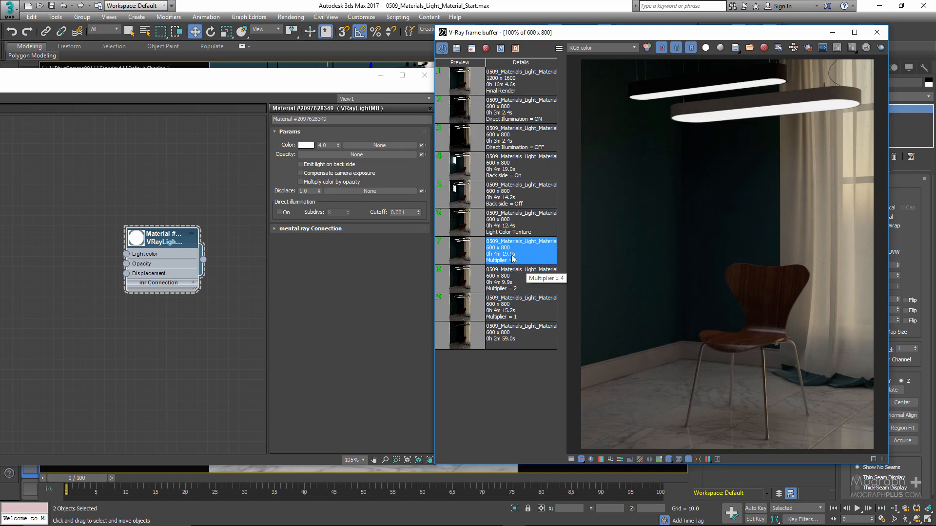
Assign a Gradient Ramp map to the VRayLightMtl's light color, space the two nodes apart and enlarge the map's preview
click(363, 145)
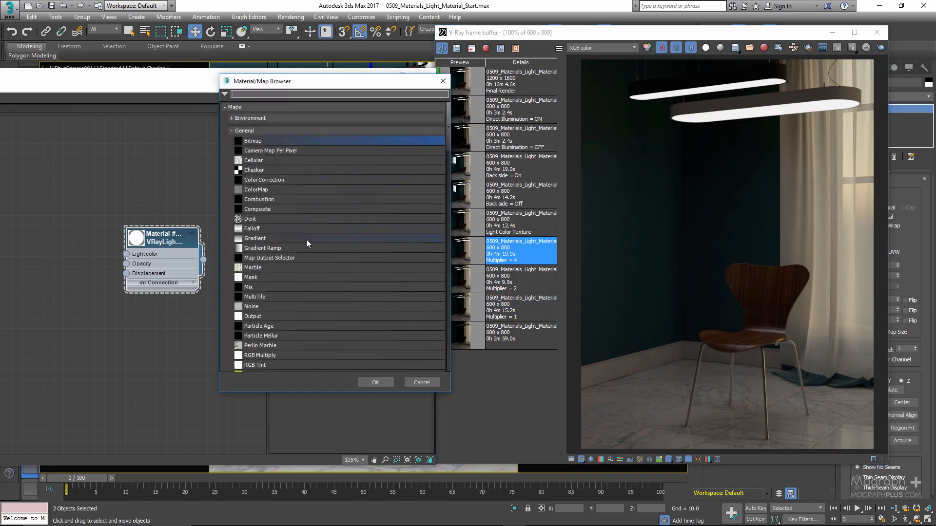
double_click(291, 248)
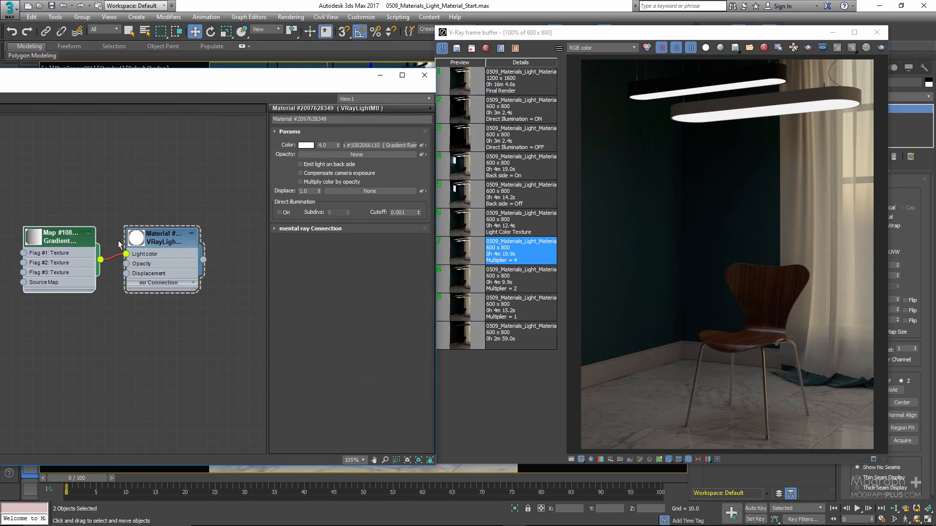
drag(153, 238, 172, 228)
double_click(34, 236)
drag(53, 237, 63, 207)
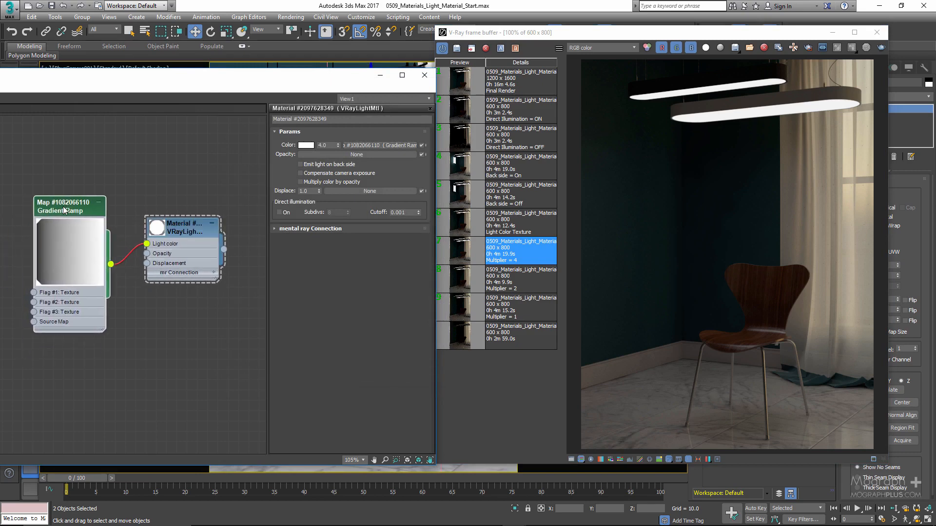
Set the Gradient Ramp's mapping to Planar from Object XYZ and its gradient type to Box
double_click(64, 210)
click(390, 145)
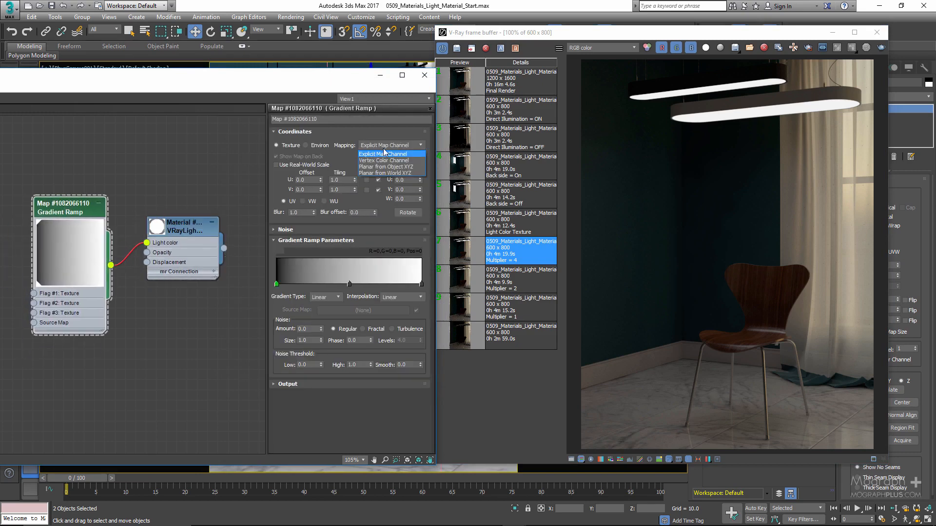
click(391, 168)
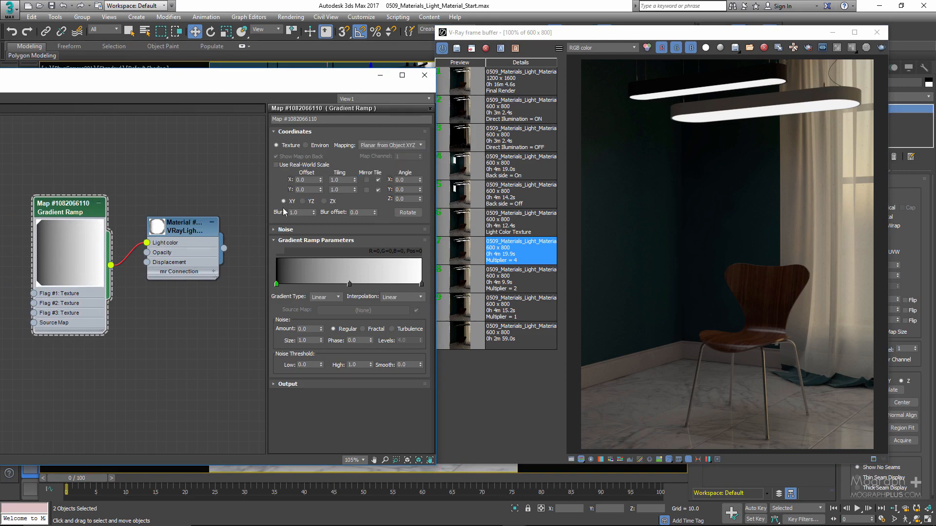
click(325, 297)
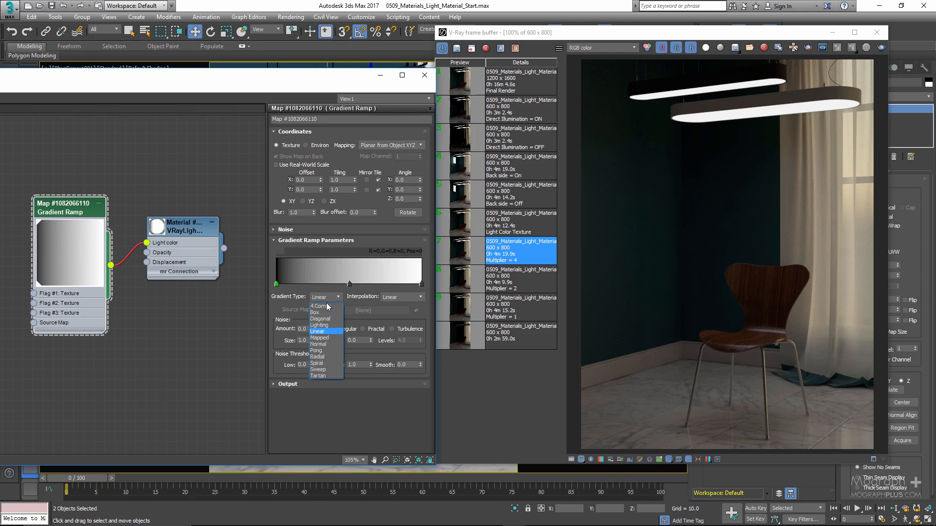
click(326, 312)
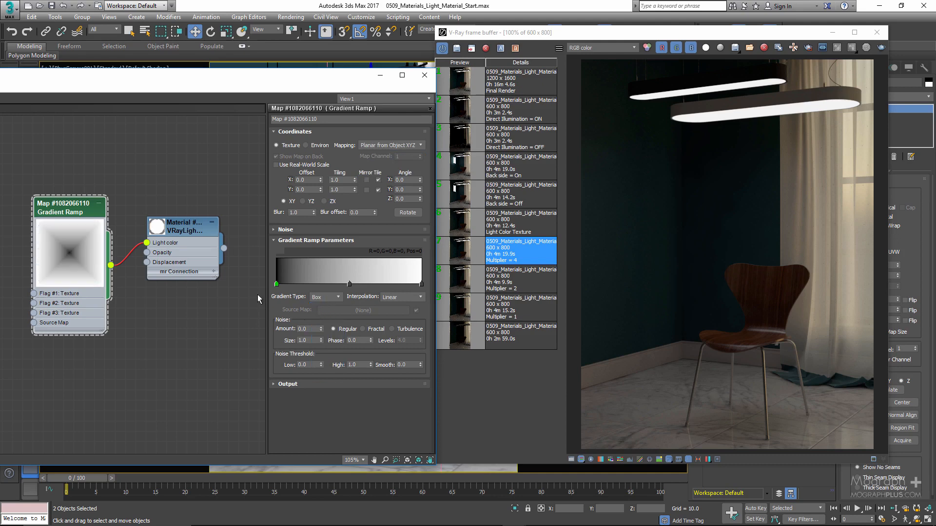
Change the Gradient Ramp's first and middle color flags to pure white
double_click(277, 283)
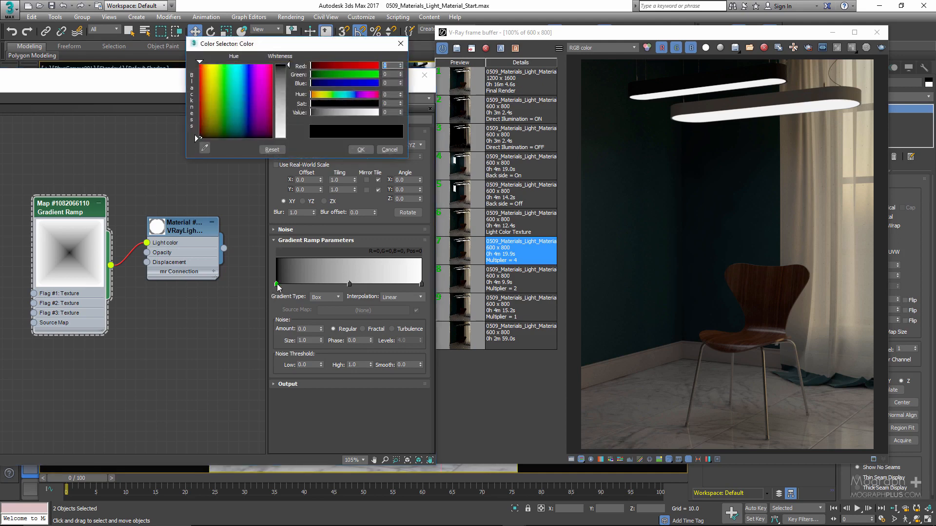
drag(344, 113, 389, 113)
click(360, 149)
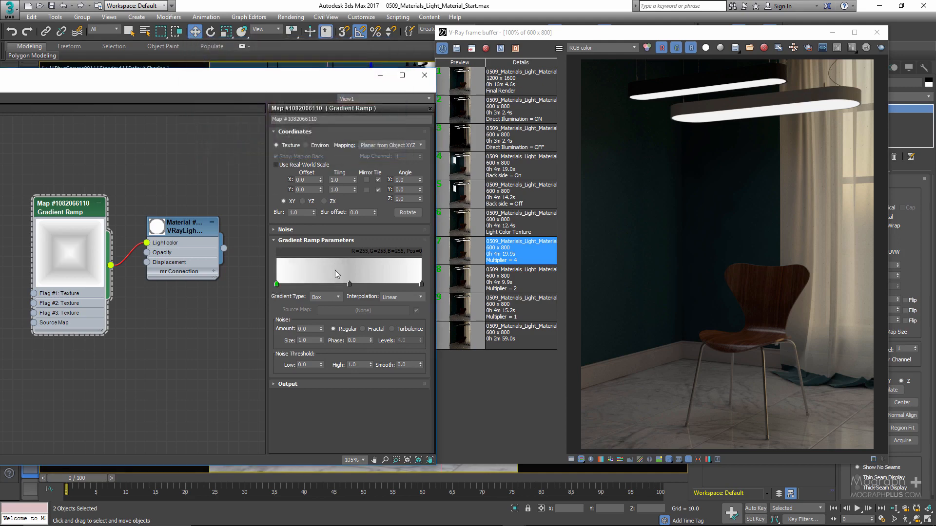
double_click(349, 283)
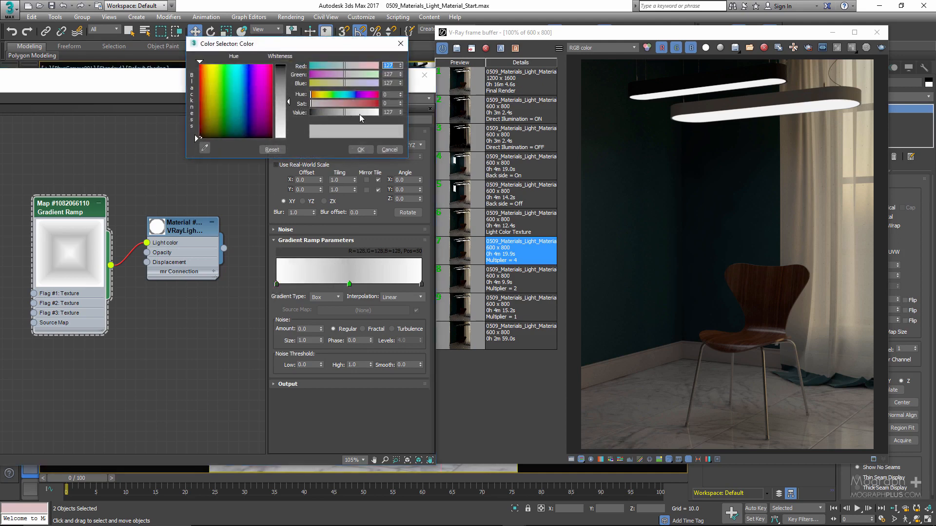
drag(360, 114, 393, 117)
click(360, 150)
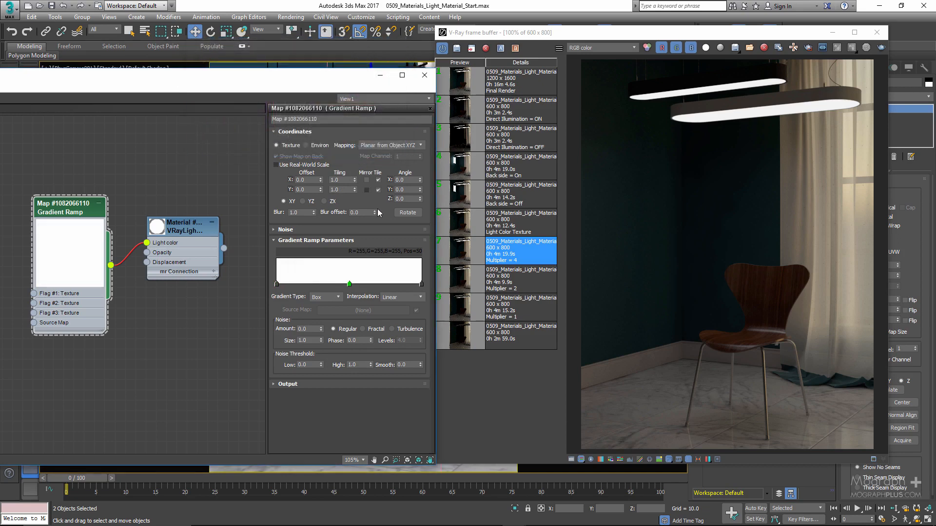
Set the Gradient Ramp's end flag at position 100 to an orange with red 194, green 139 and blue 53
double_click(421, 284)
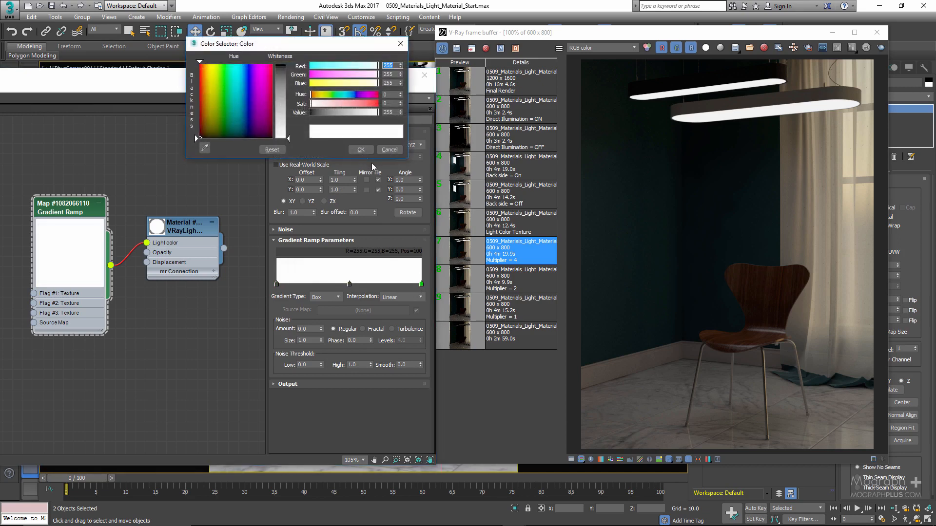
drag(357, 48, 362, 72)
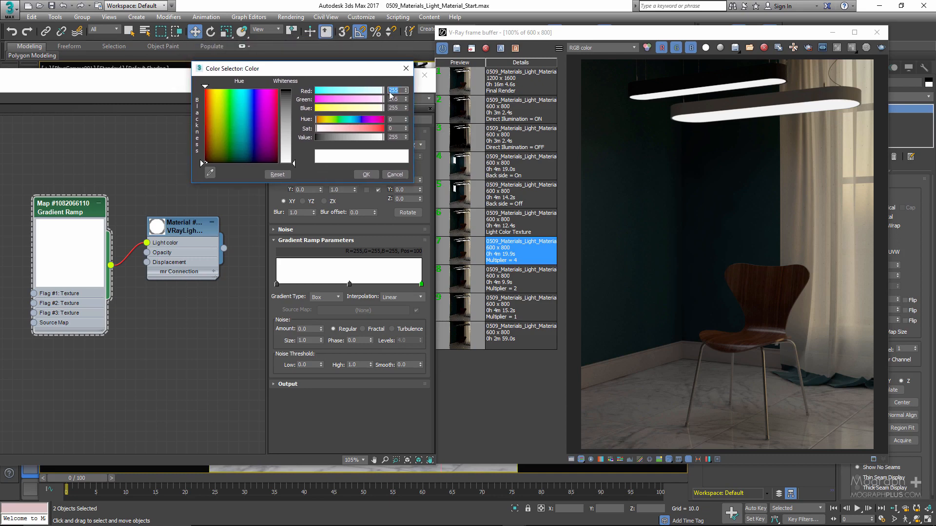
key(BackSpace)
text(194)
key(Tab)
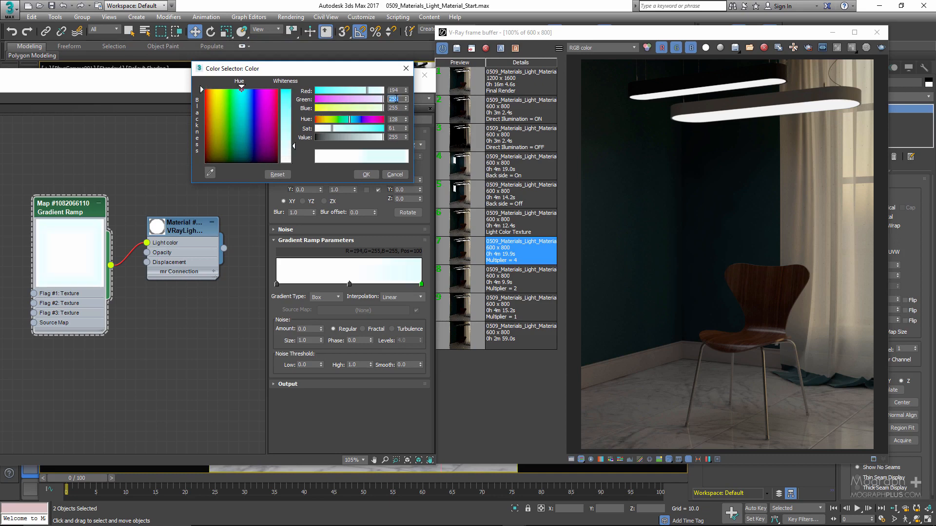
text(139)
key(Tab)
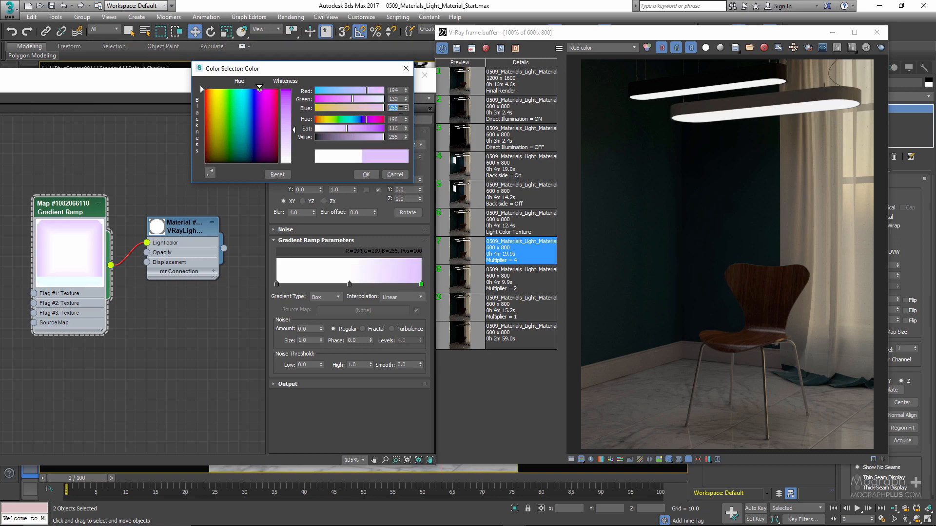
text(53)
key(Return)
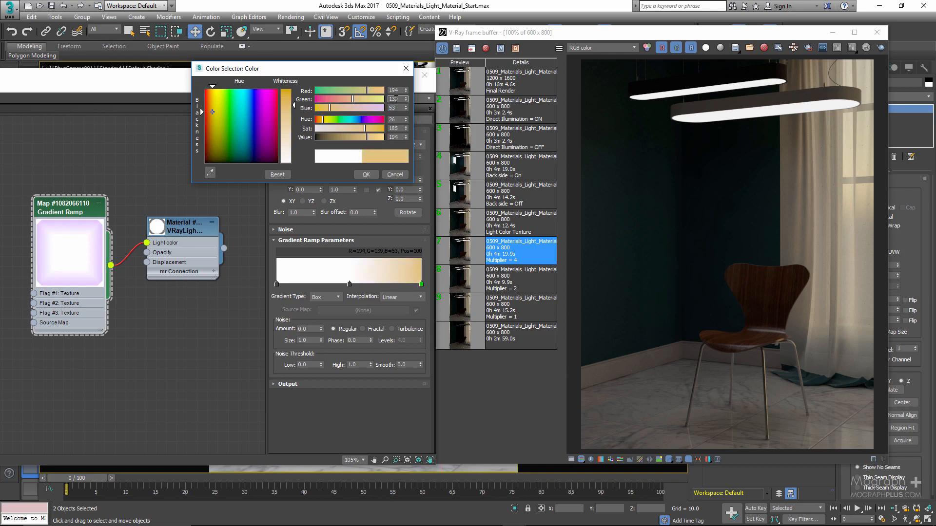
click(366, 174)
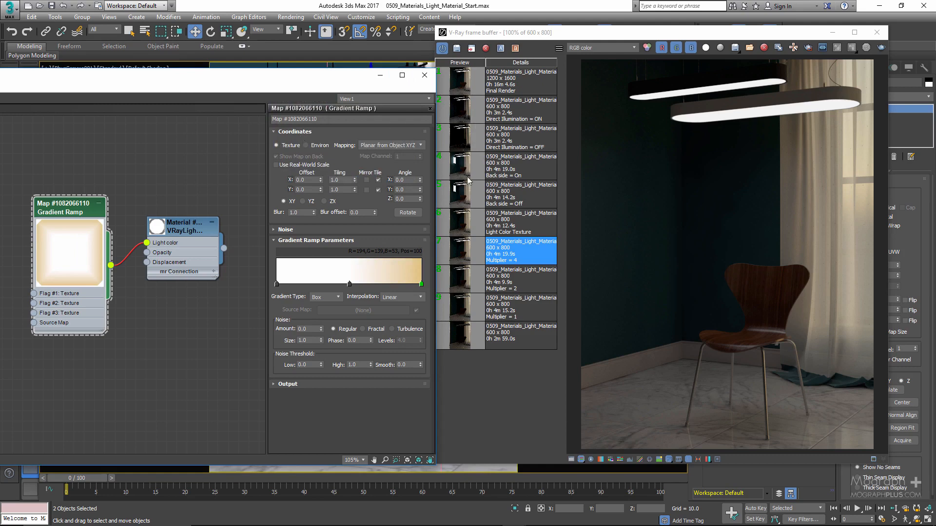
Load the "Light Color Texture" render and compare its lamps up close with the "Multiplier = 4" render
click(464, 225)
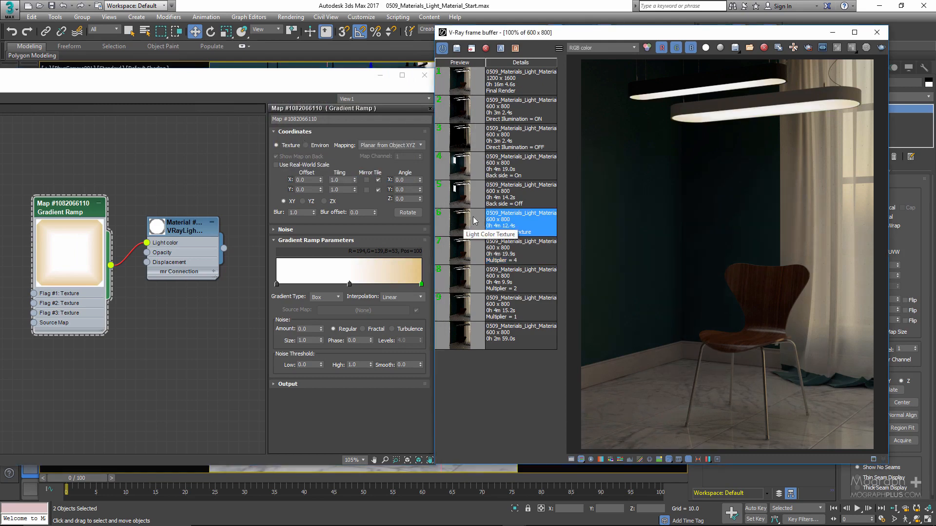
scroll(689, 128, up, 1)
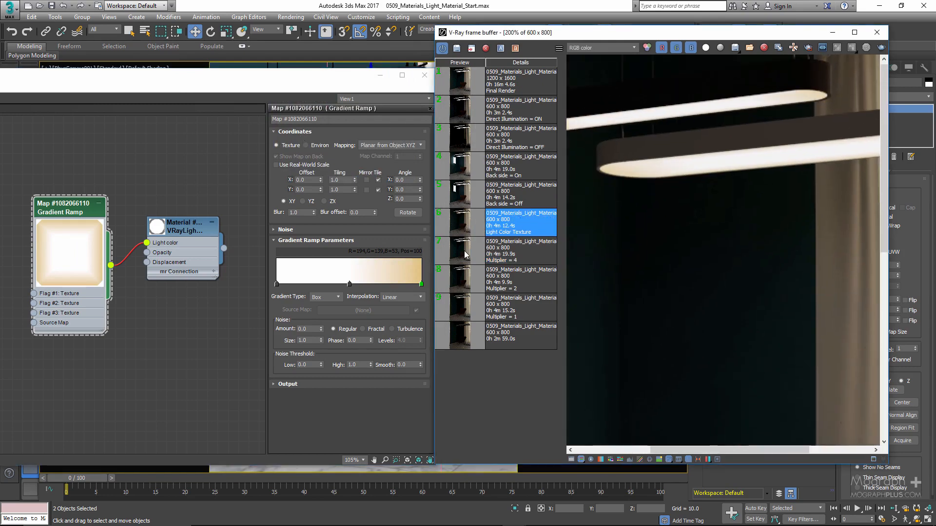
click(466, 244)
click(467, 233)
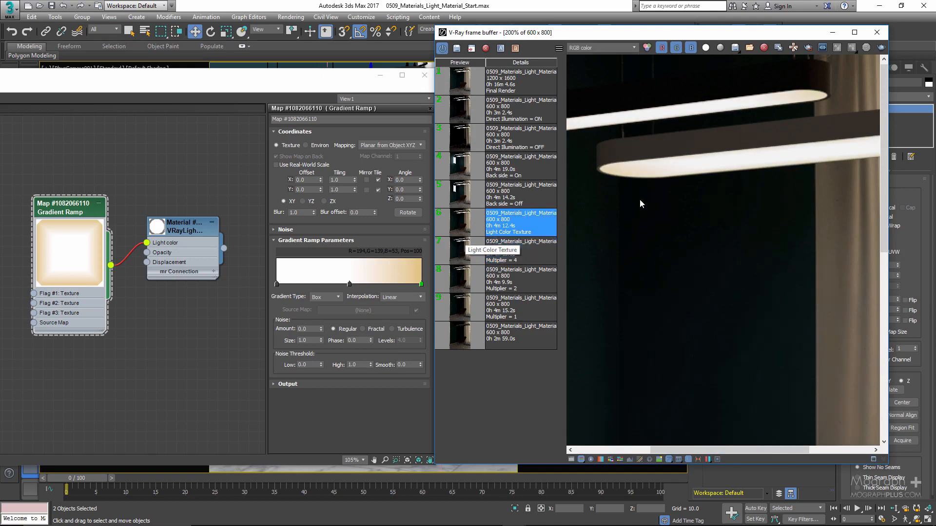
scroll(659, 198, down, 1)
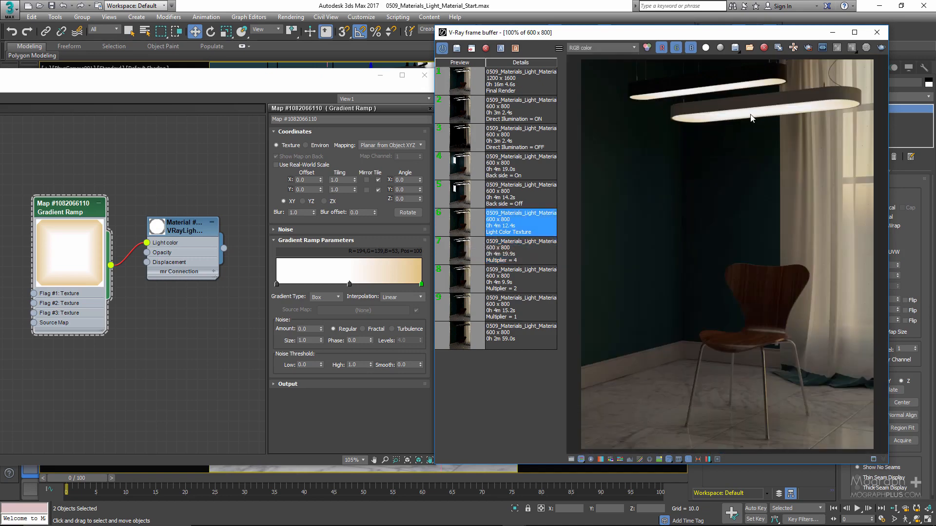
Disconnect the Gradient Ramp from the VRayLightMtl's light color, move the nodes apart and display the material's parameters
click(121, 259)
key(Delete)
drag(80, 215, 49, 214)
drag(189, 234, 188, 214)
double_click(188, 213)
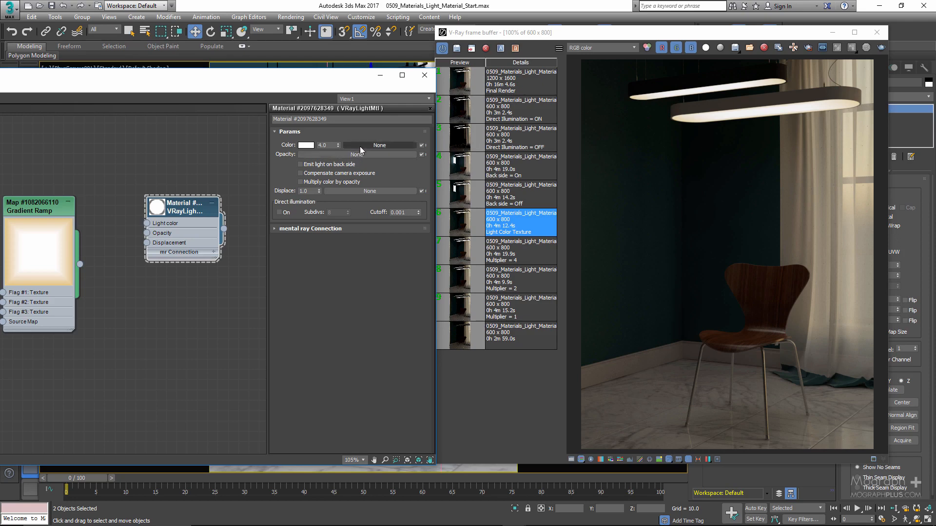
Turn the VRayLightMtl's "Emit light on back side" option on and off again
click(341, 165)
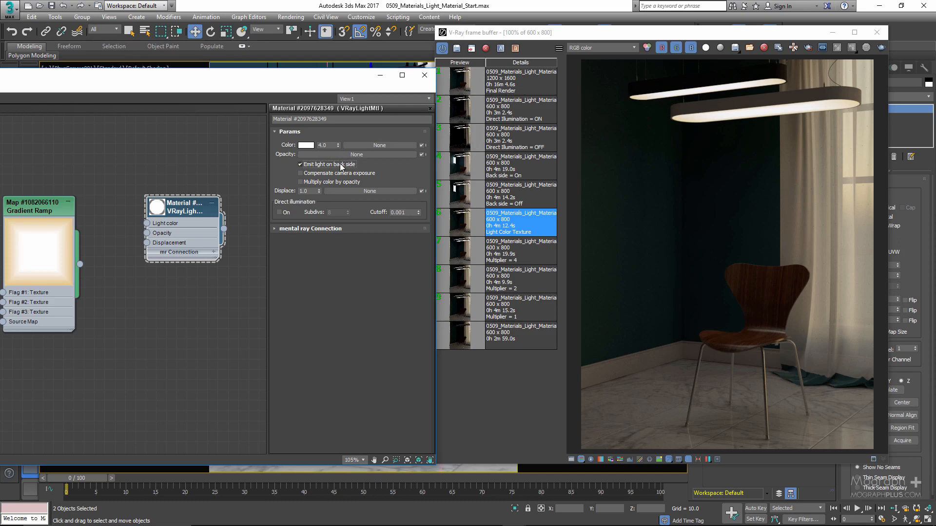
click(341, 165)
Move the material editor aside and shrink the V-Ray frame buffer to uncover the camera viewport and scene object list
drag(353, 85, 291, 168)
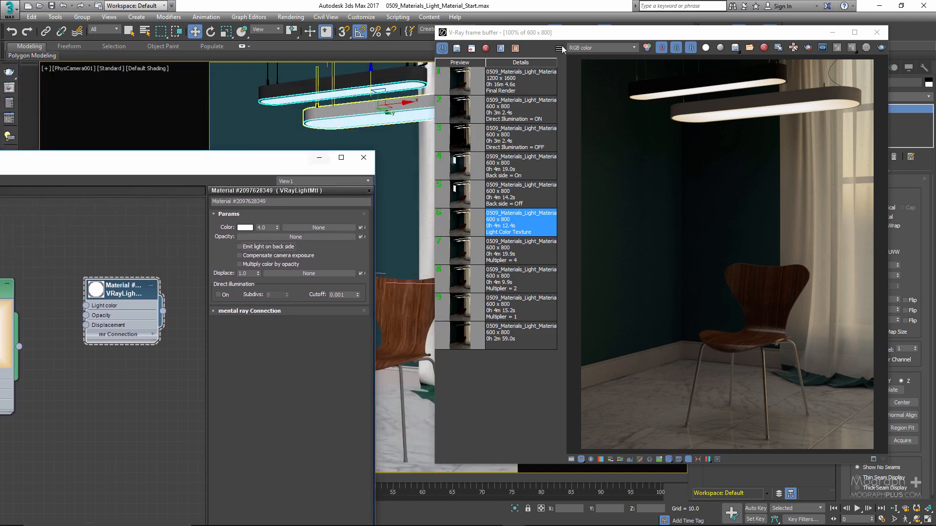
drag(577, 35, 576, 306)
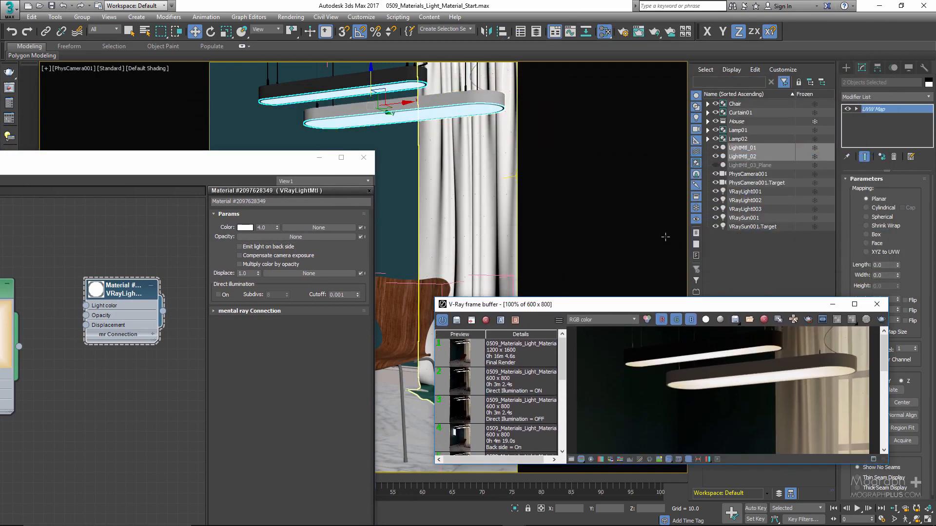
Unhide and select LightMtl_03_Plane, and assign the VRayLightMtl to it
click(715, 166)
click(734, 165)
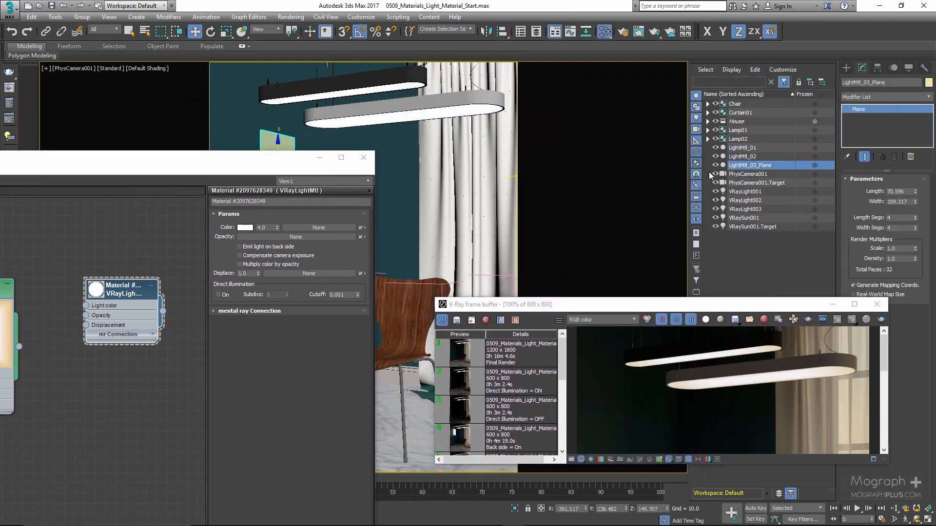
right_click(122, 292)
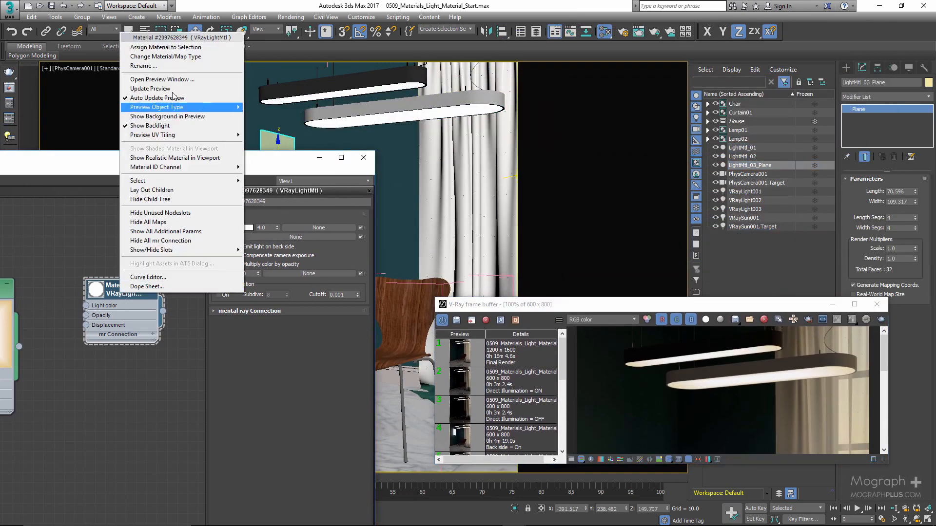
click(177, 49)
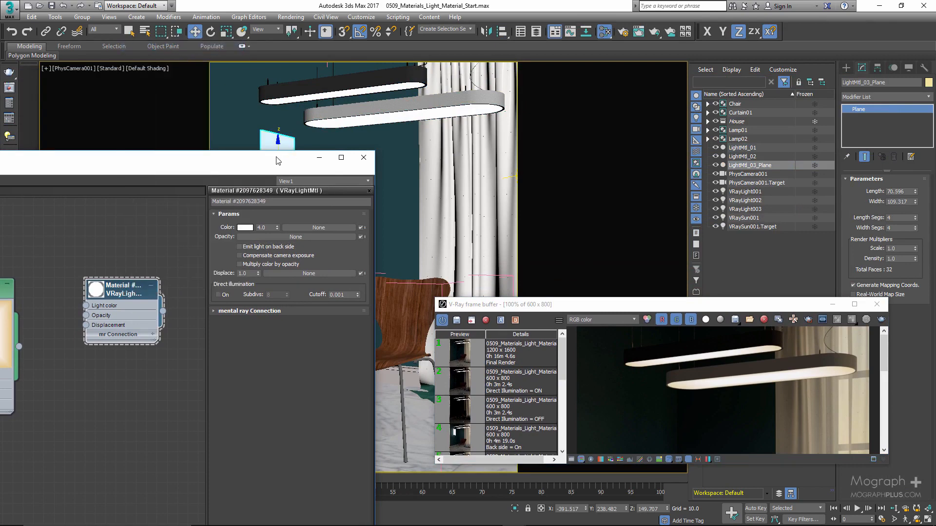
Rearrange the material editor and V-Ray frame buffer, load the "Back side = Off" render and examine the plane's light on the wall up close
drag(282, 159, 337, 116)
drag(696, 298, 688, 87)
click(516, 258)
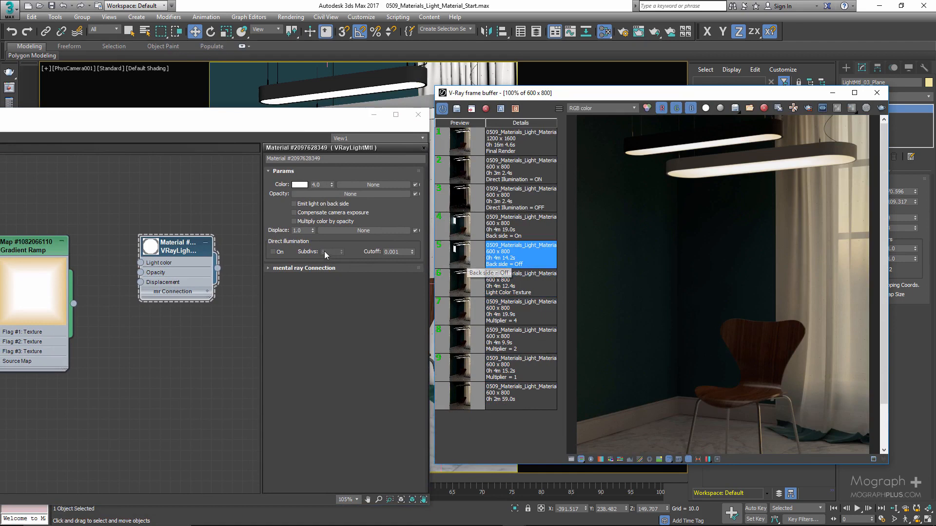
drag(299, 119, 283, 109)
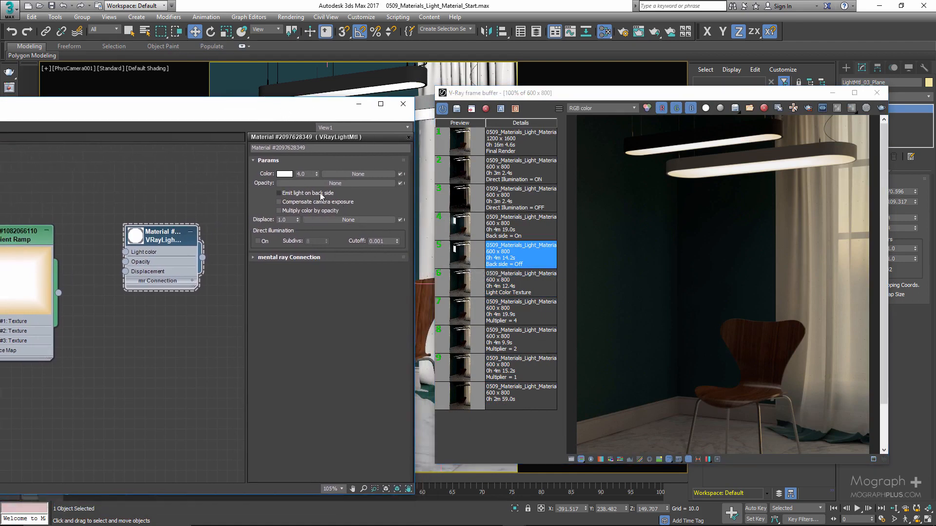
double_click(533, 263)
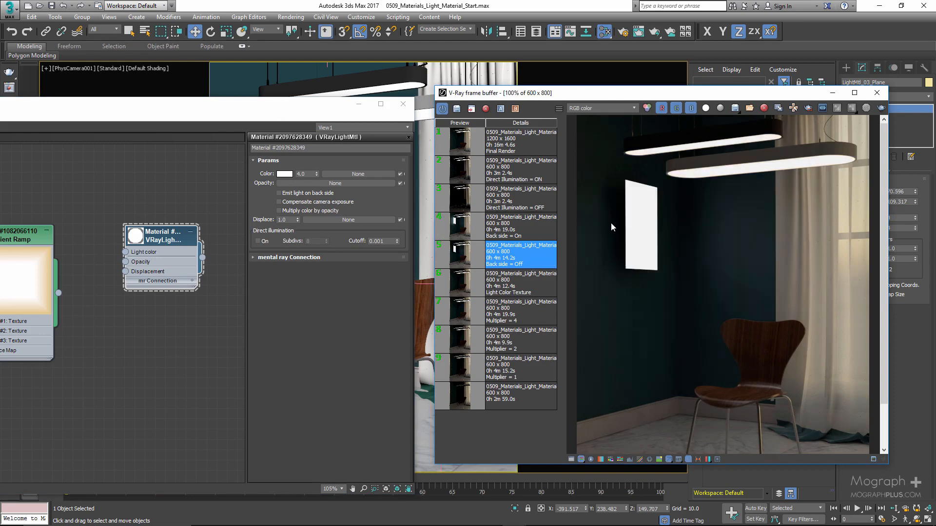
scroll(616, 232, up, 3)
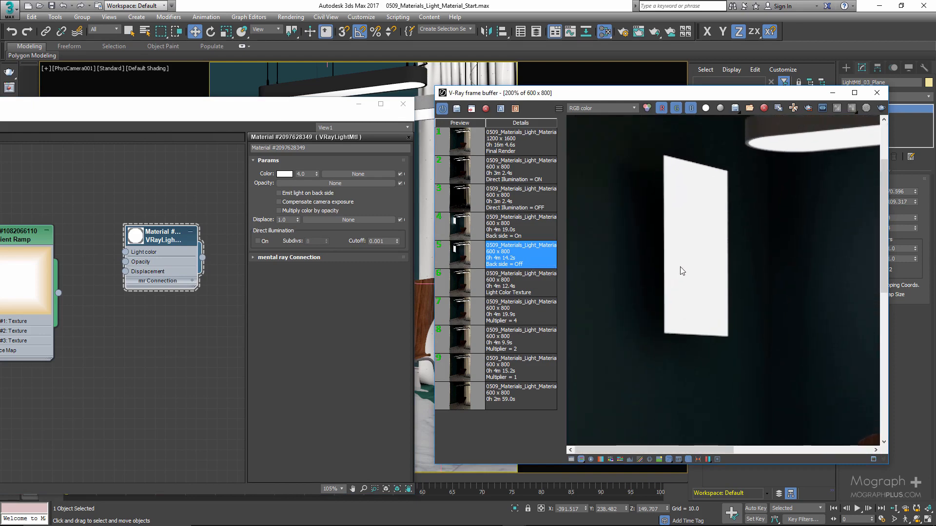
scroll(680, 267, down, 3)
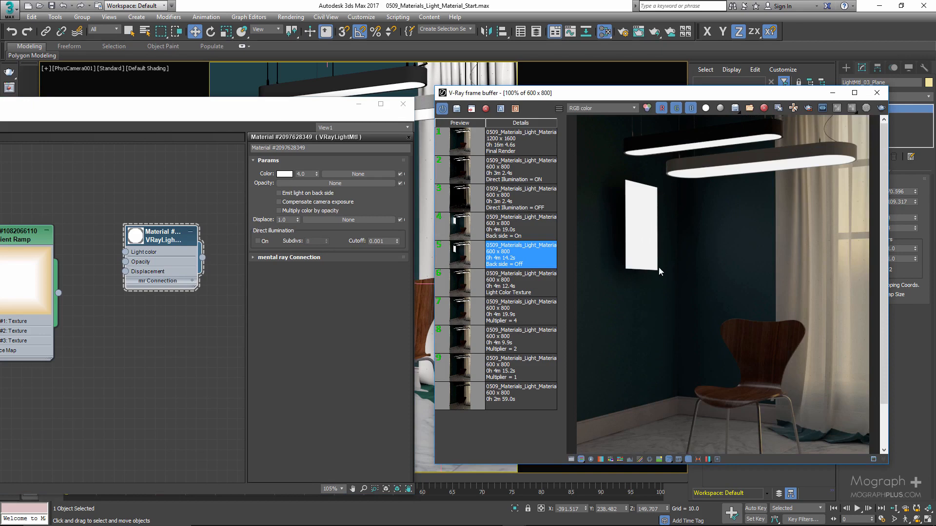
Enable the VRayLightMtl's "Emit light on back side" and compare the "Back side = On" render with the "Back side = Off" one
click(303, 194)
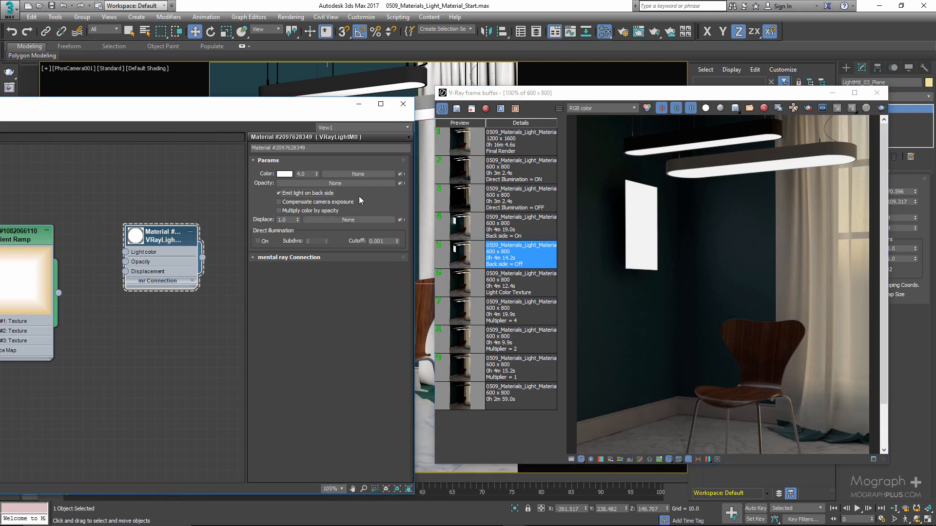
click(494, 222)
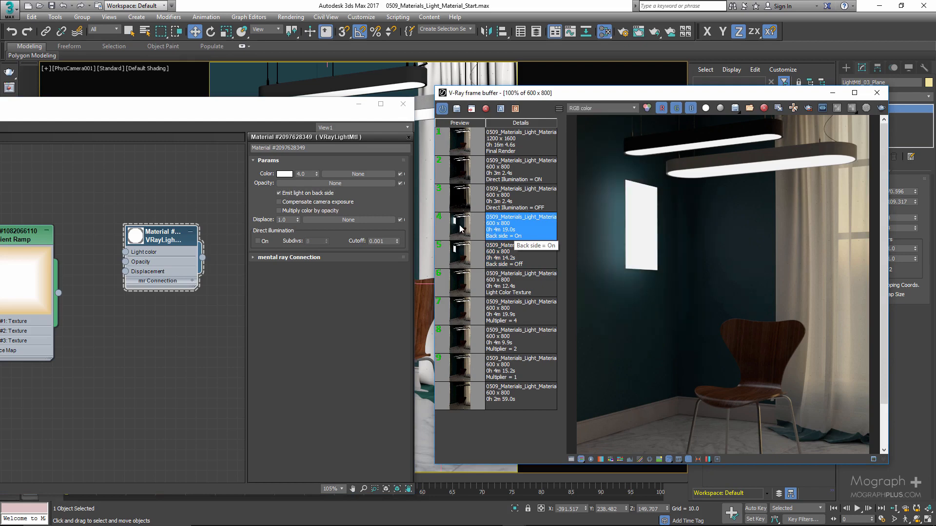
scroll(602, 244, up, 2)
scroll(633, 232, down, 2)
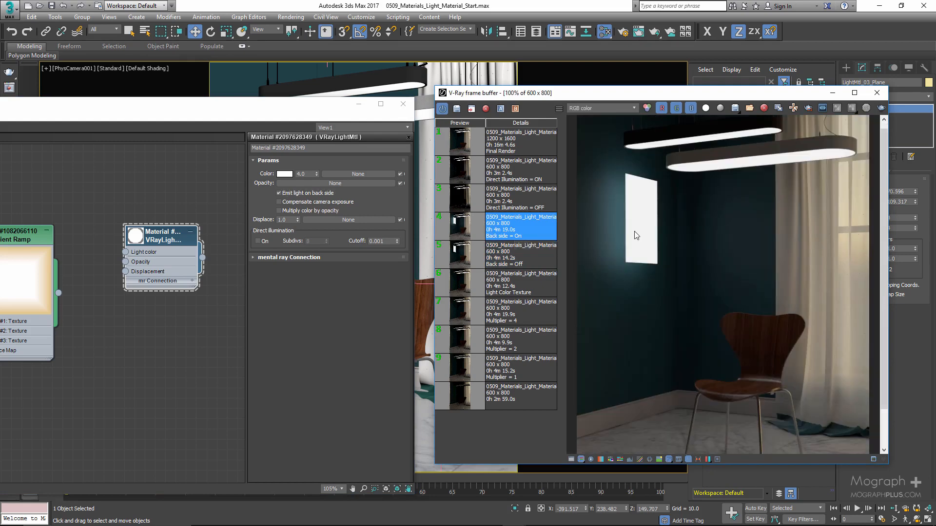
click(458, 258)
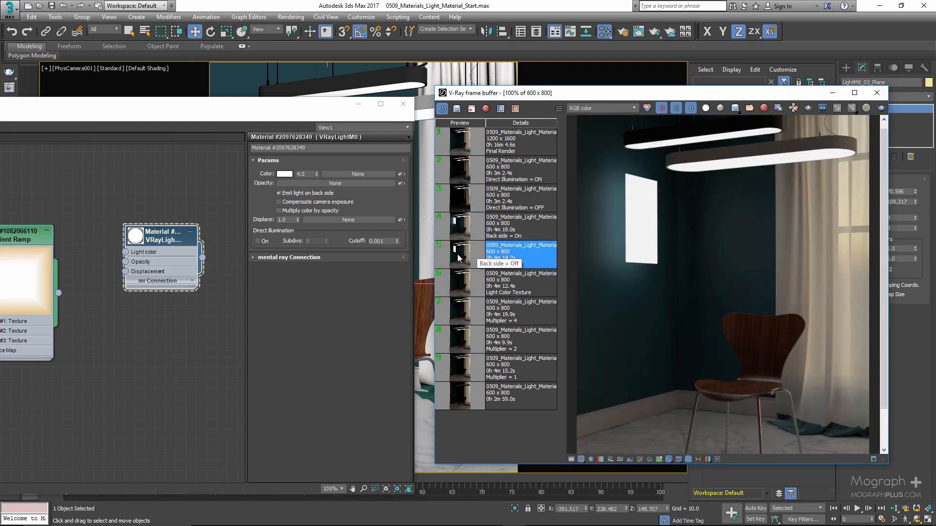
click(458, 239)
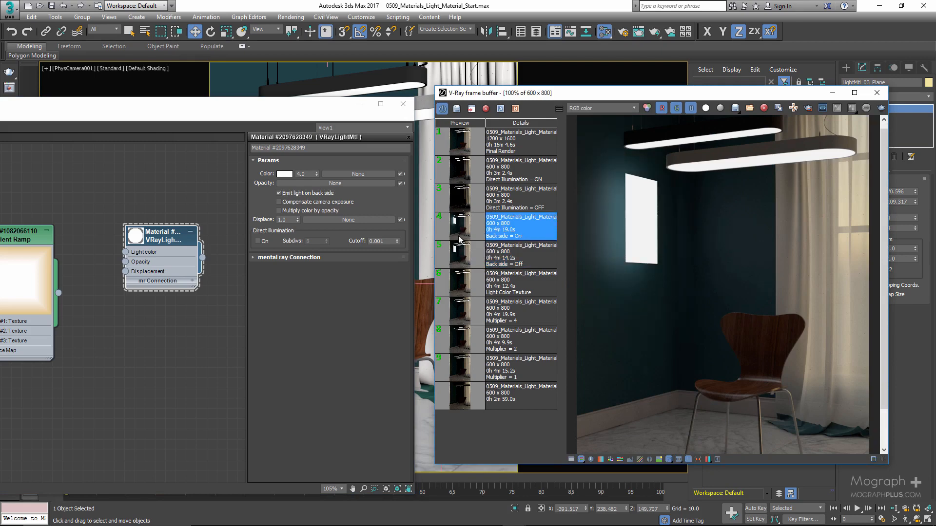
Disable "Emit light on back side", hide LightMtl_03_Plane and place the material editor beside the frame buffer again
click(326, 194)
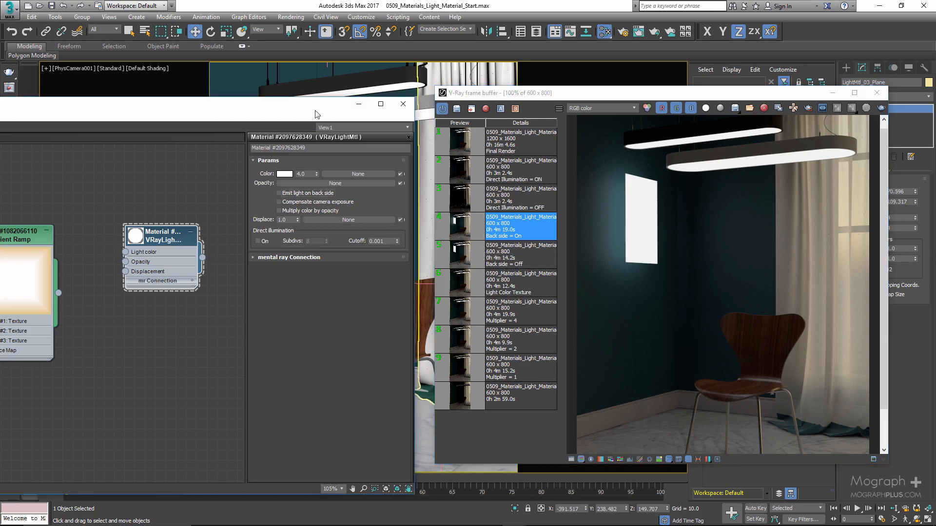
drag(317, 114, 263, 240)
drag(594, 94, 604, 271)
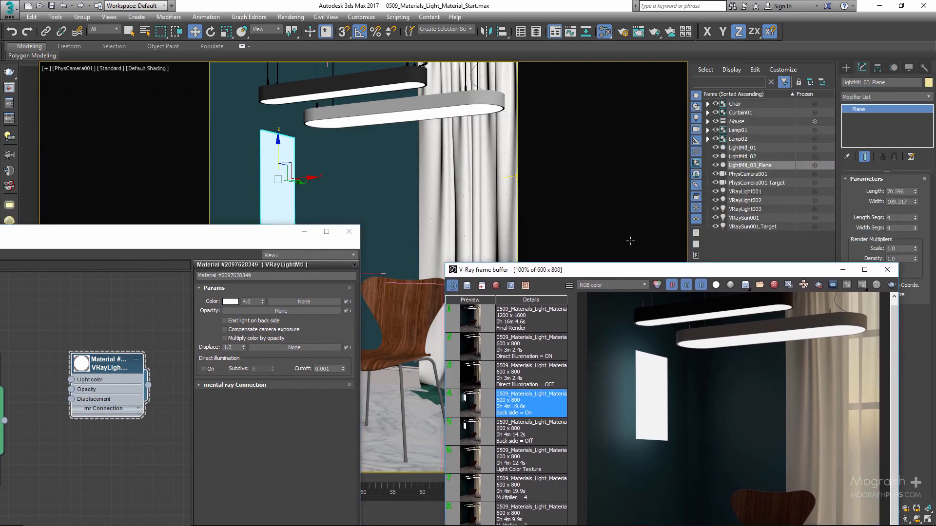
click(715, 165)
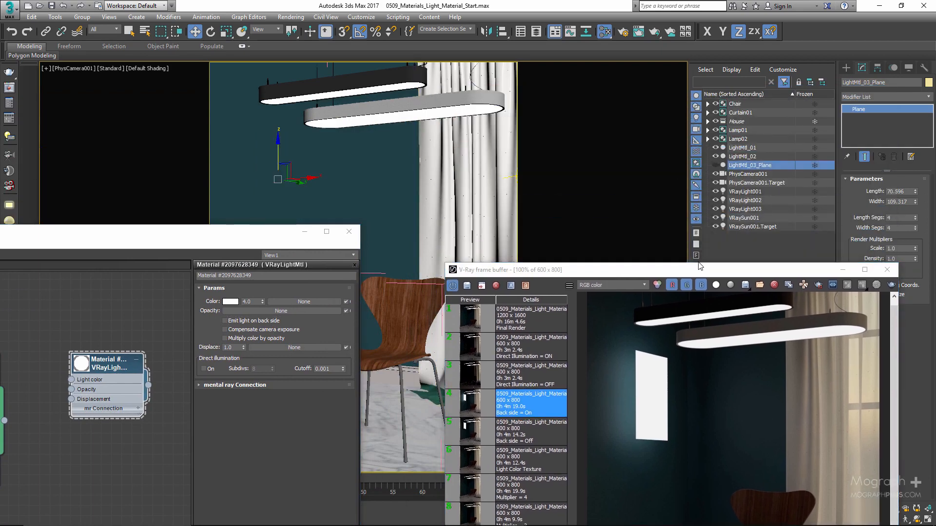
drag(704, 270, 692, 61)
drag(284, 233, 378, 147)
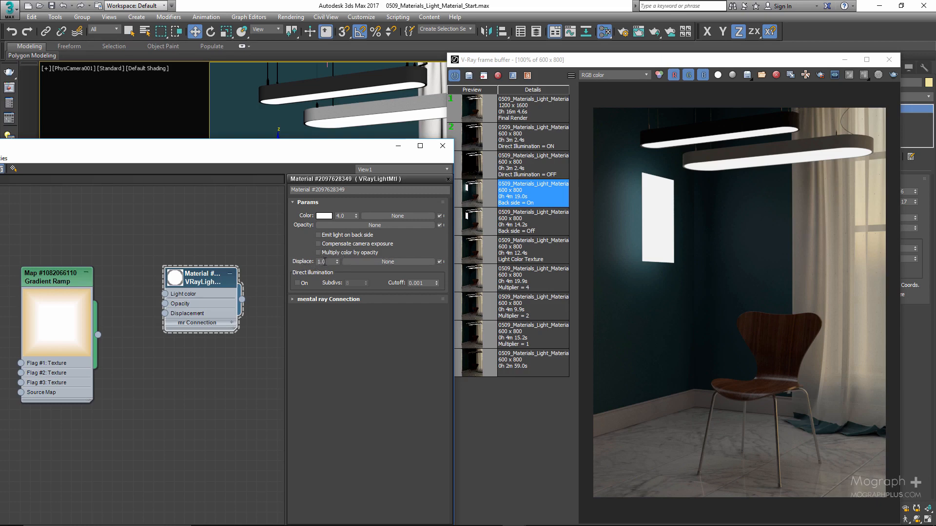
click(365, 261)
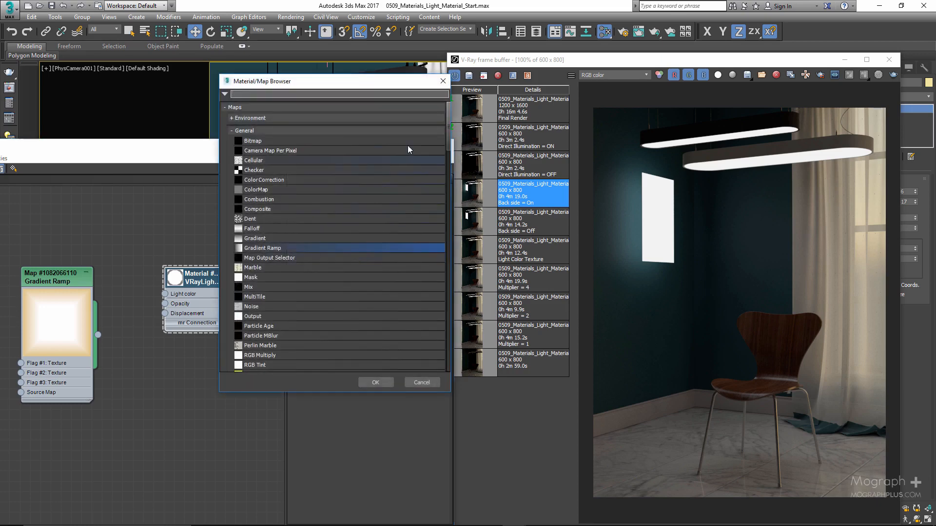
click(443, 81)
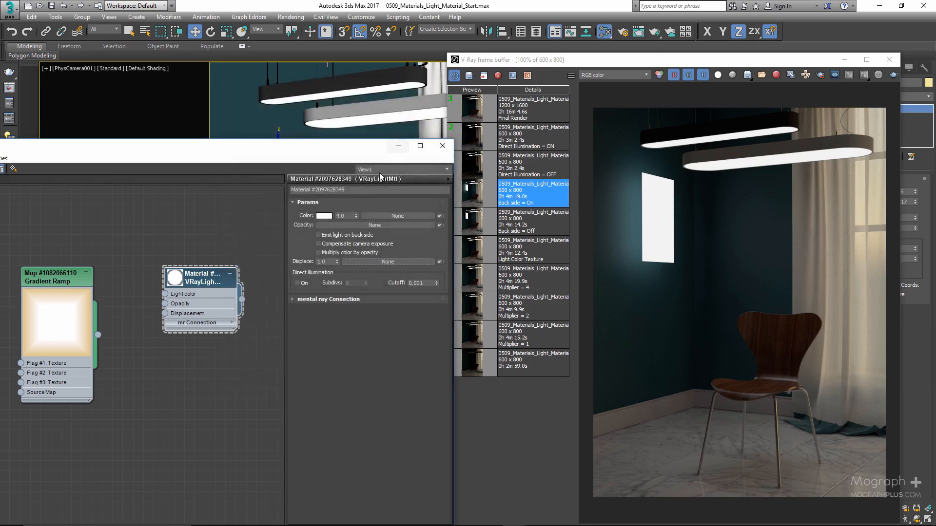
double_click(320, 262)
Toggle the VRayLightMtl's Direct illumination option on and off, leaving it on
click(297, 286)
click(297, 283)
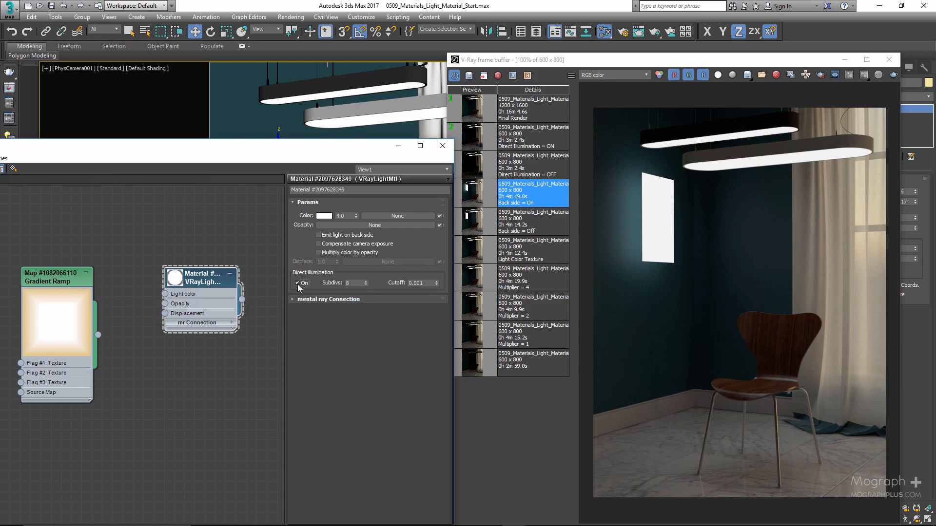
click(298, 283)
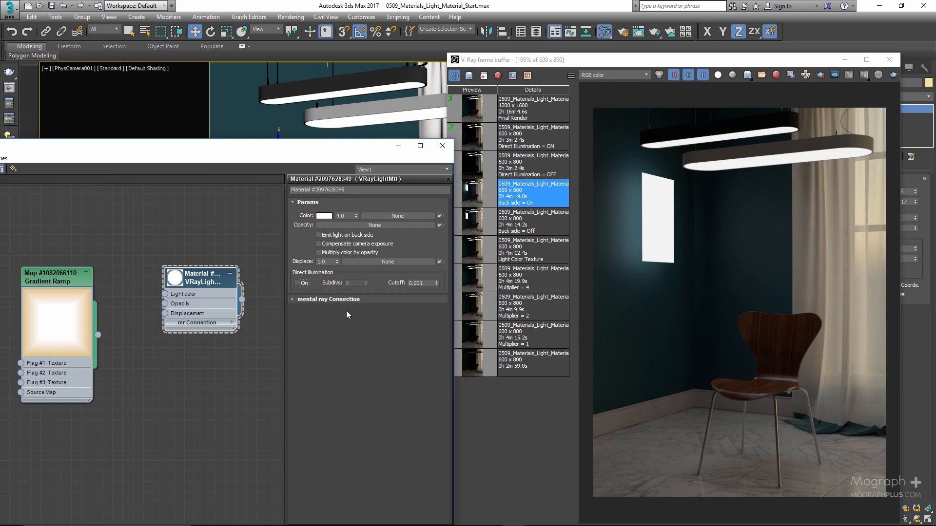
click(298, 284)
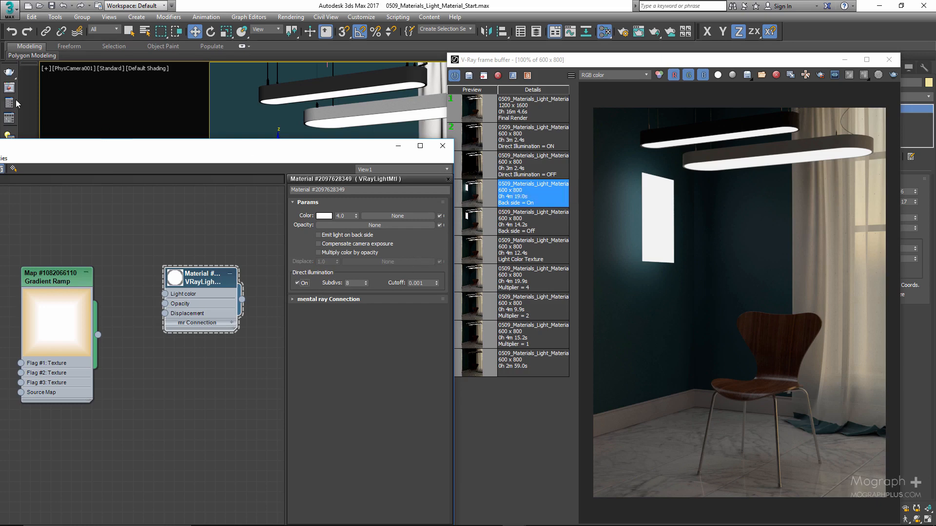
Disable global illumination in the render setup and close the setup window
key(F10)
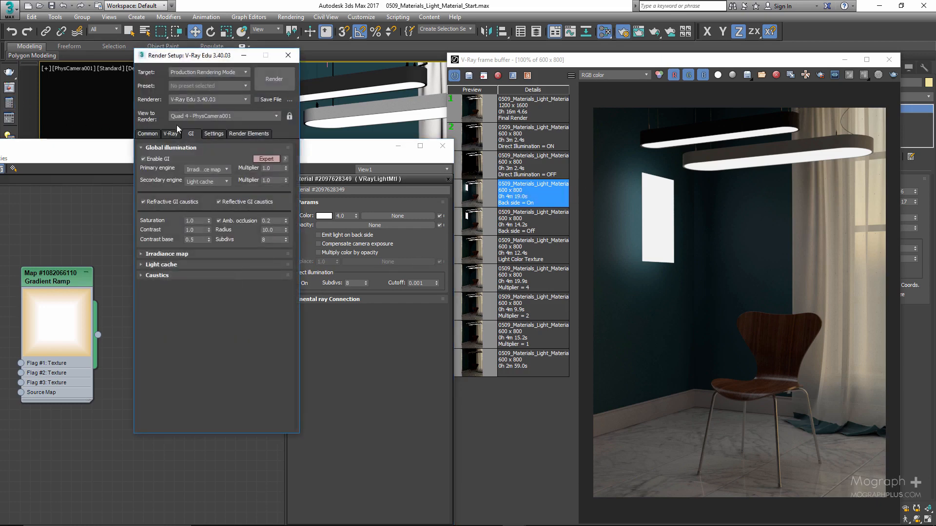
click(155, 158)
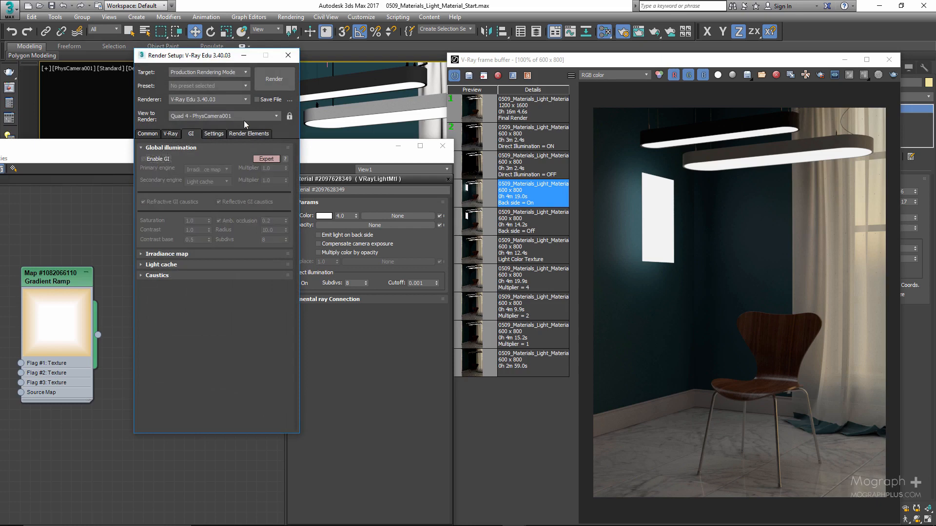
click(290, 57)
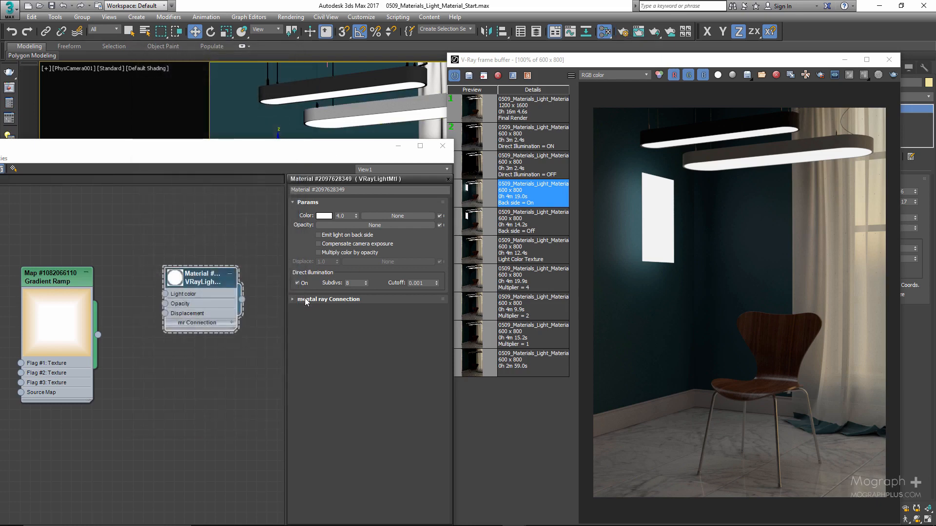
Load the "Direct Illumination = OFF" and "Direct Illumination = ON" renders in turn to compare the room lighting, keeping the ON render displayed
double_click(531, 168)
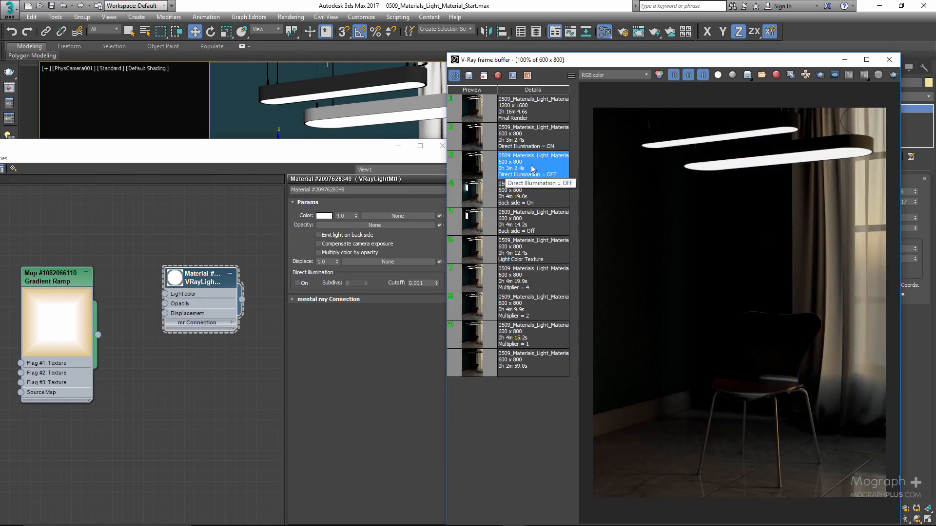
double_click(559, 144)
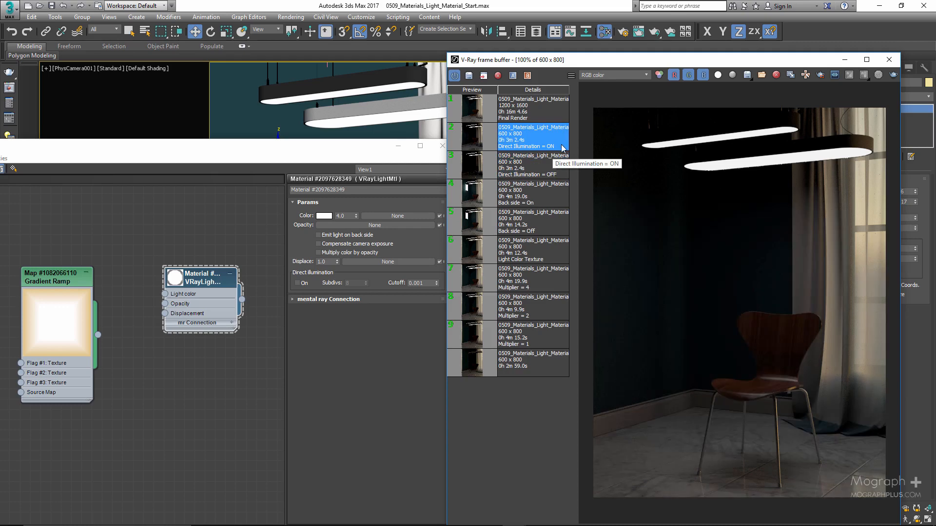
drag(630, 61, 607, 44)
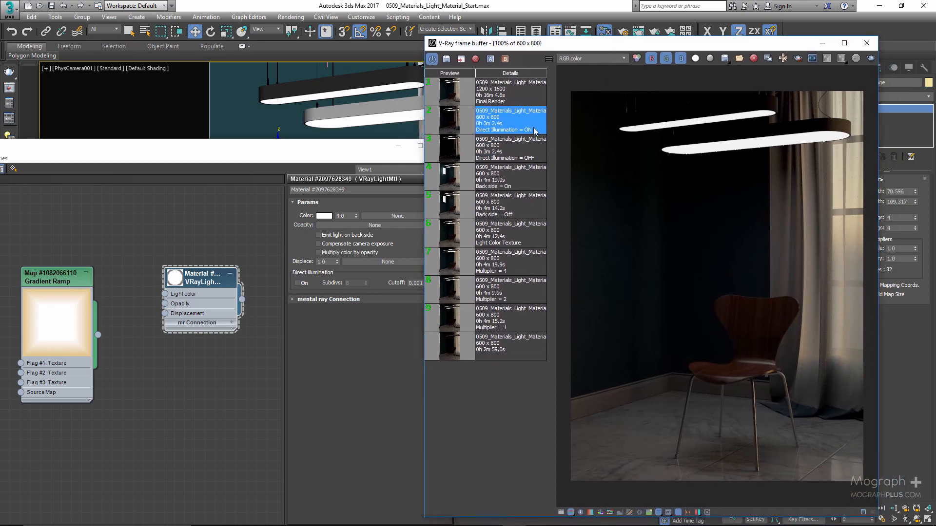
click(521, 149)
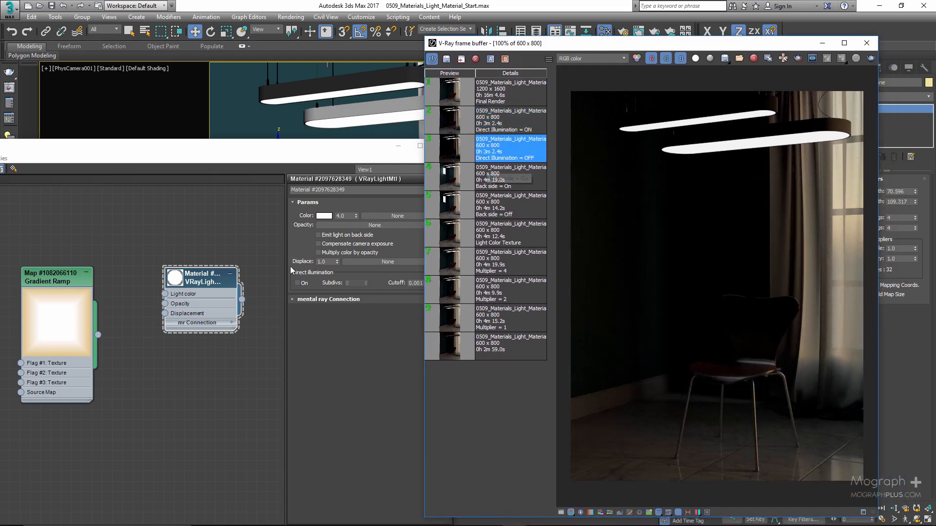
double_click(498, 130)
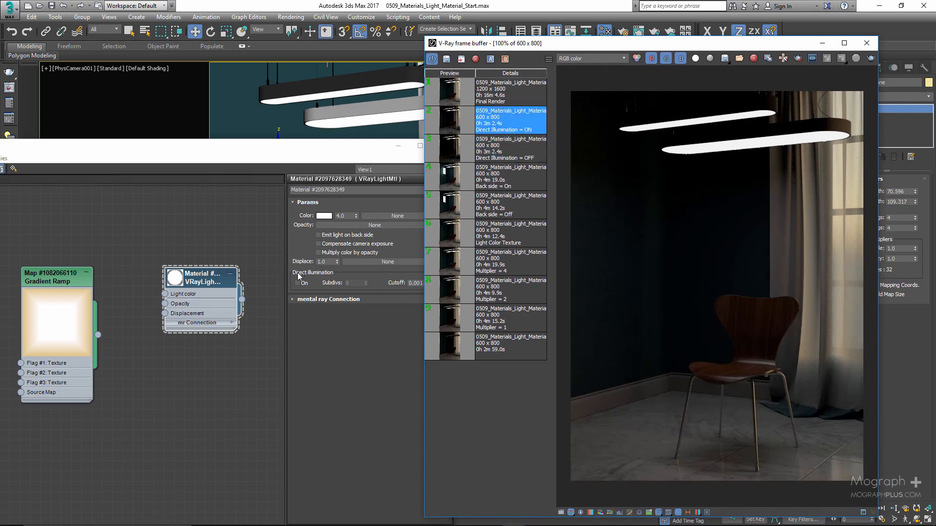
Turn on the VRayLightMtl's direct illumination, review its Subdivs and Cutoff settings, and alternate between the Direct Illumination OFF and ON renders
click(297, 283)
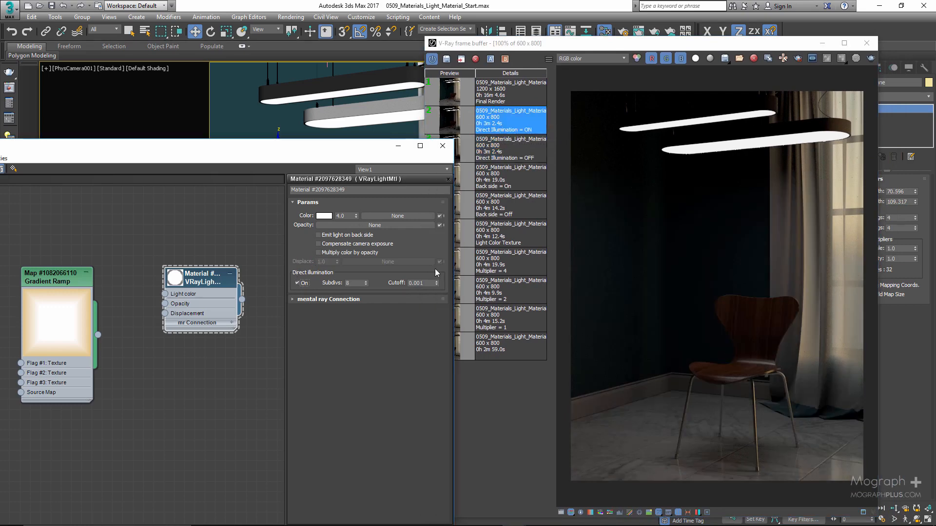
double_click(538, 151)
double_click(540, 128)
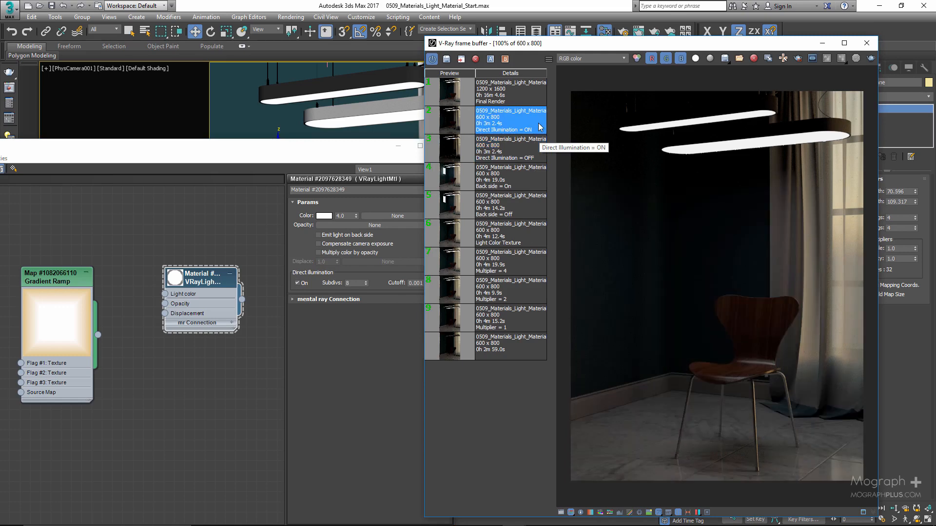
click(344, 292)
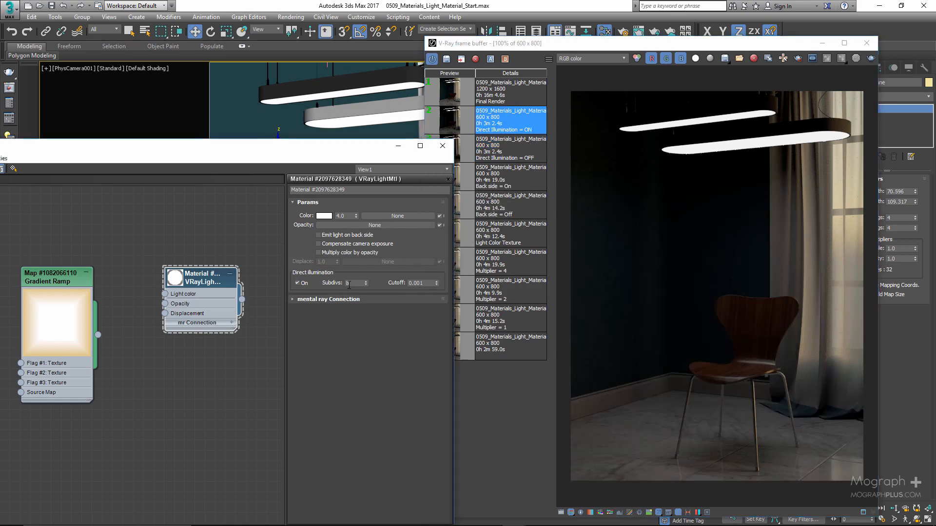
click(349, 283)
click(432, 283)
double_click(519, 149)
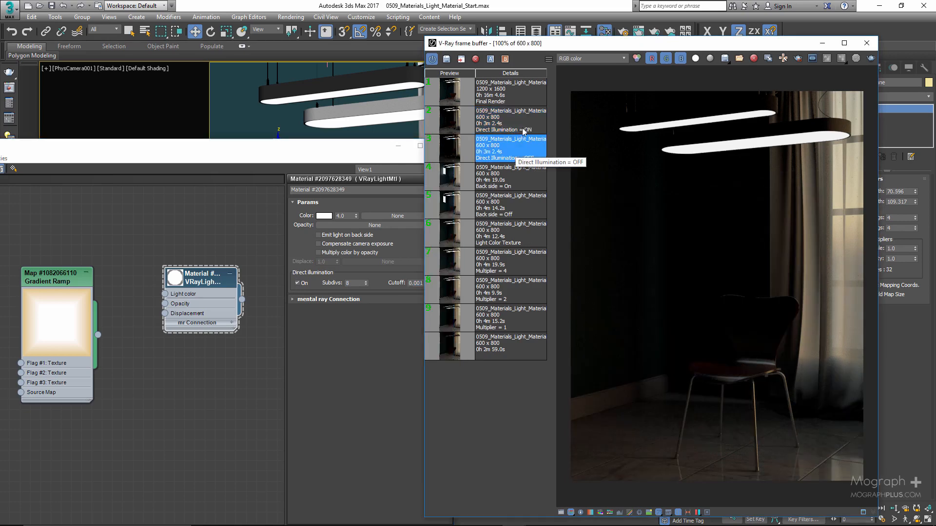
double_click(524, 129)
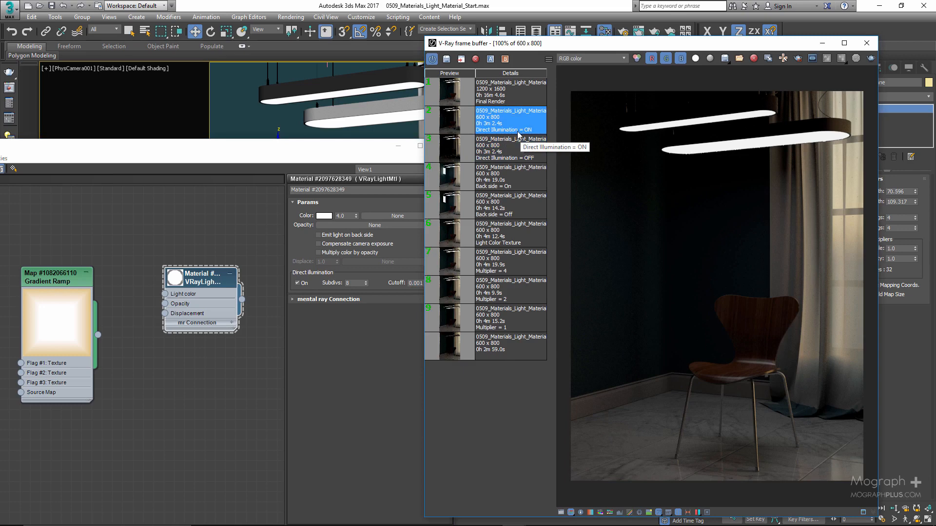
Close the material editor and enable global illumination again in the render setup
click(365, 343)
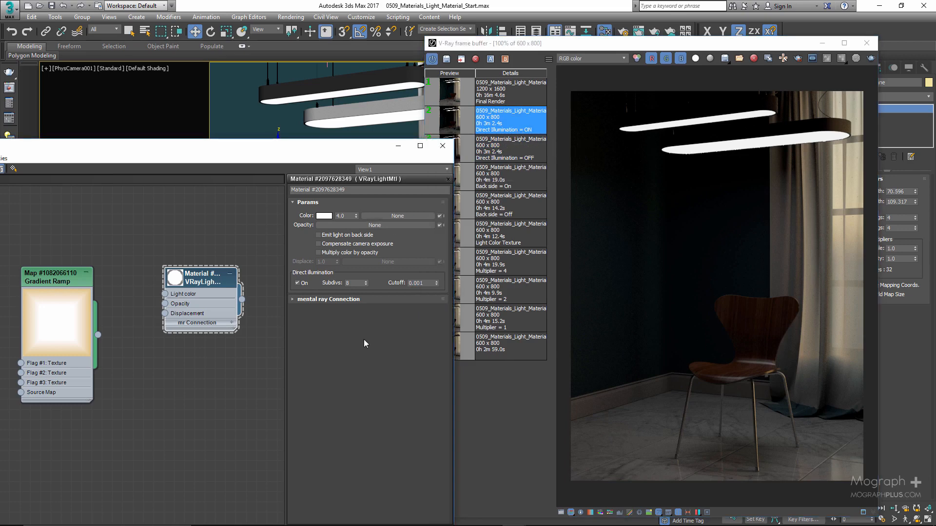
click(442, 145)
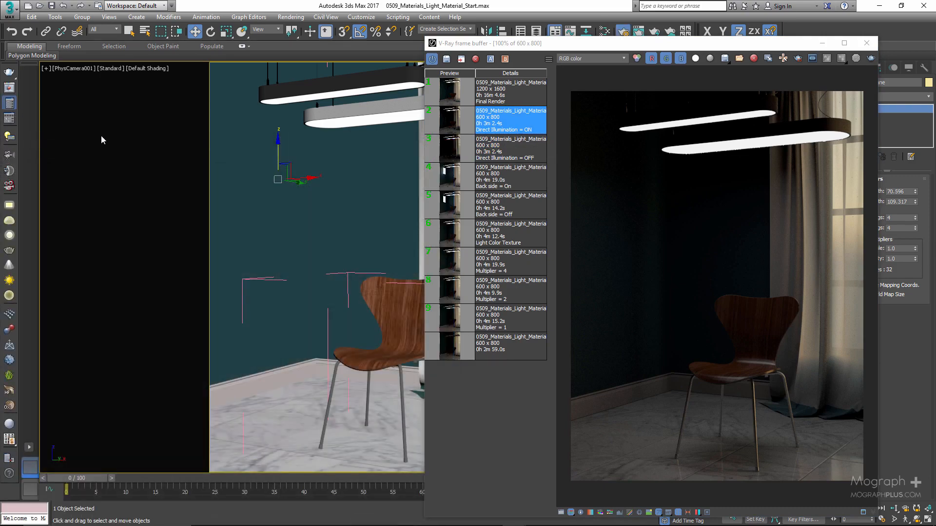
key(F10)
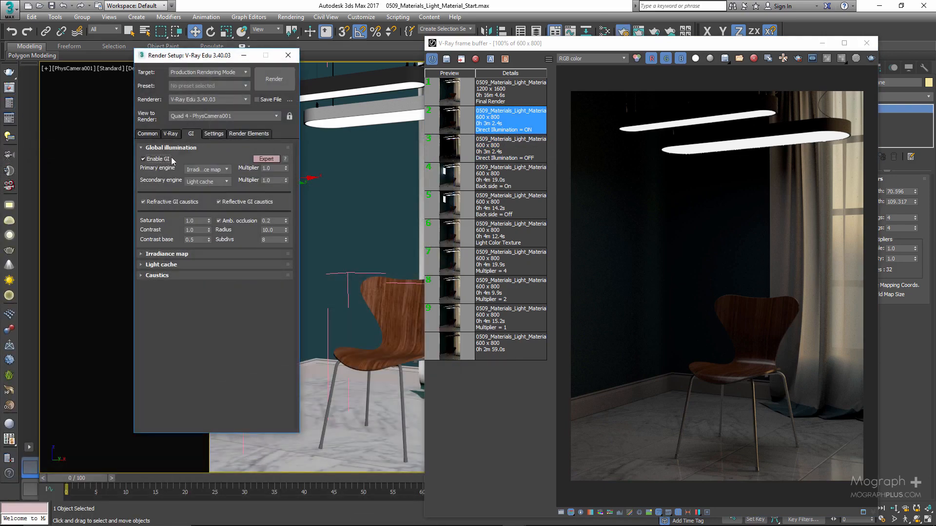
click(183, 148)
Set the irradiance map's current preset to High and check the light cache settings
click(183, 158)
click(200, 171)
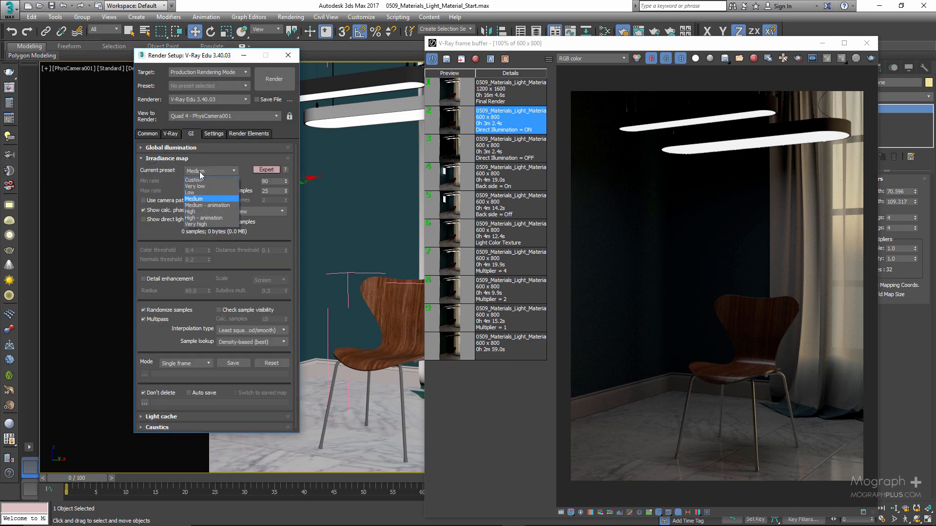
click(196, 212)
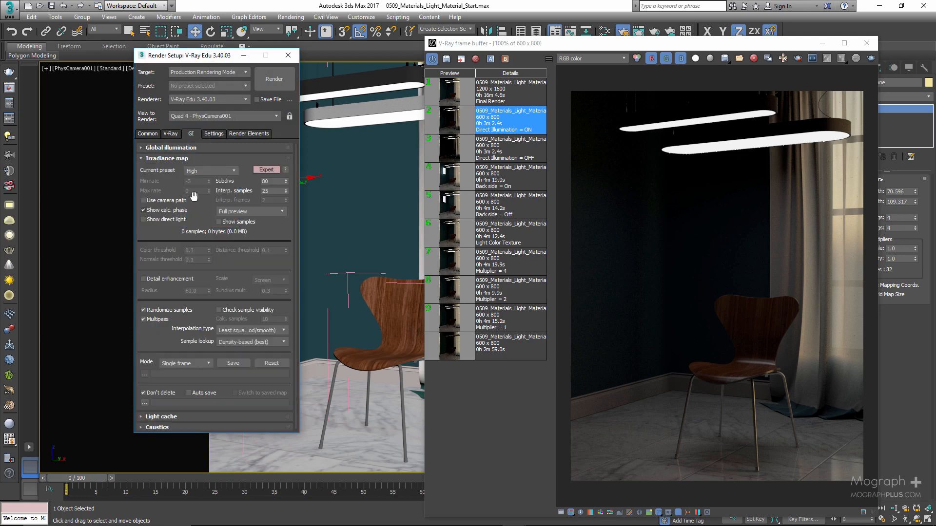
click(188, 159)
click(187, 170)
click(195, 170)
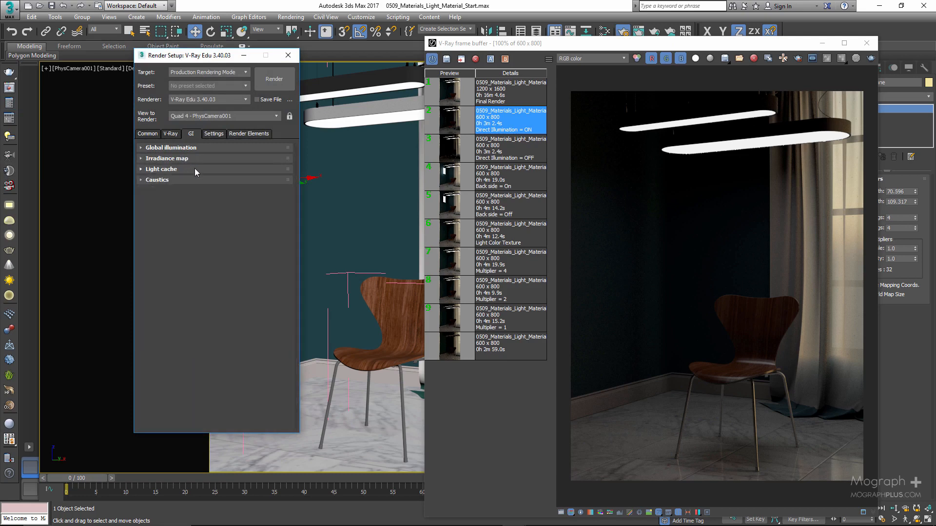
Switch the image sampler type to Bucket and review its subdivs, noise threshold and Global DMC settings
click(173, 134)
click(185, 203)
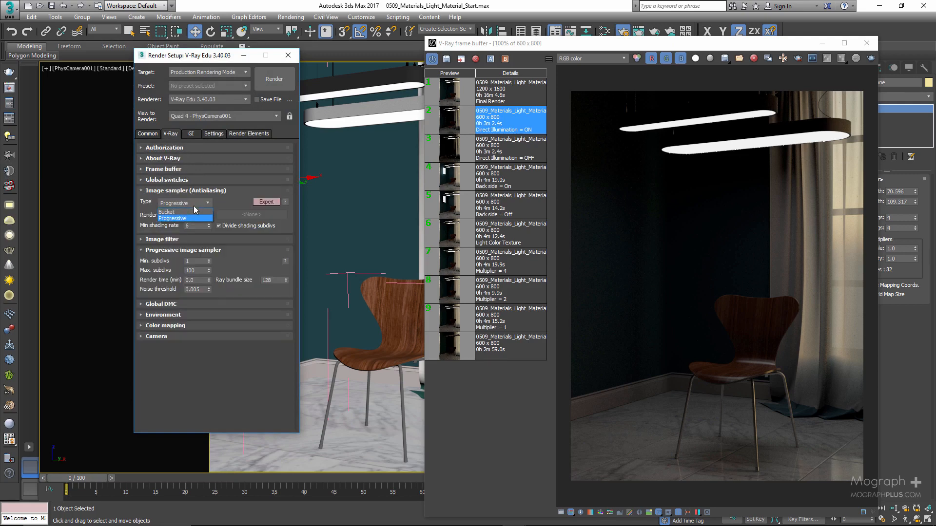
click(181, 210)
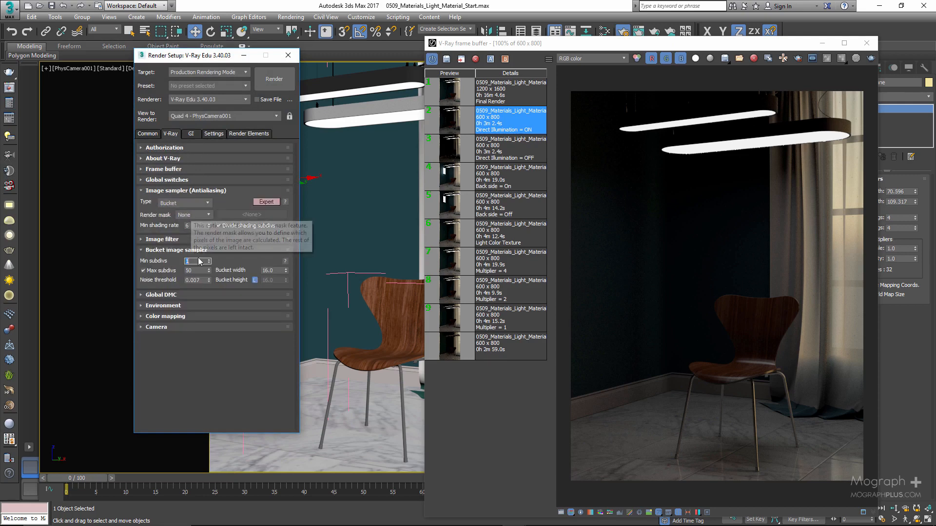
click(201, 295)
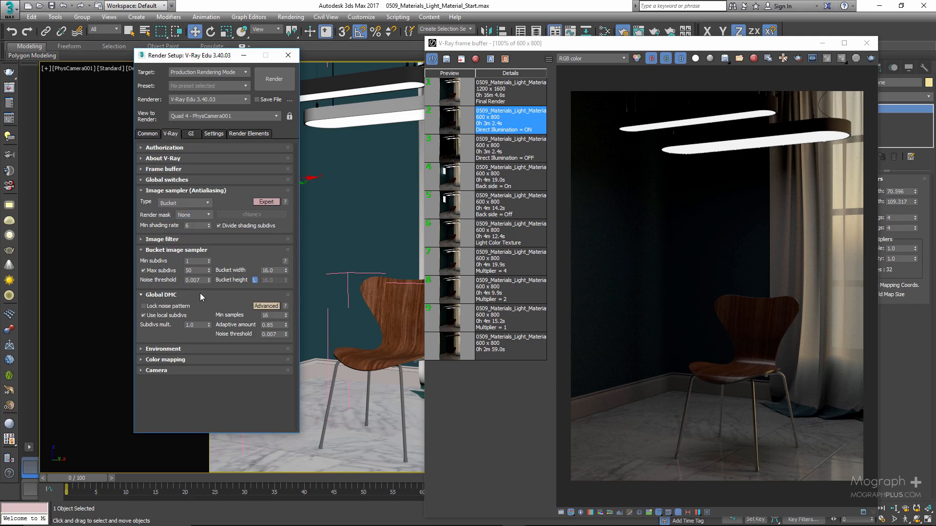
Set the render output size to 1200 x 1600
click(155, 134)
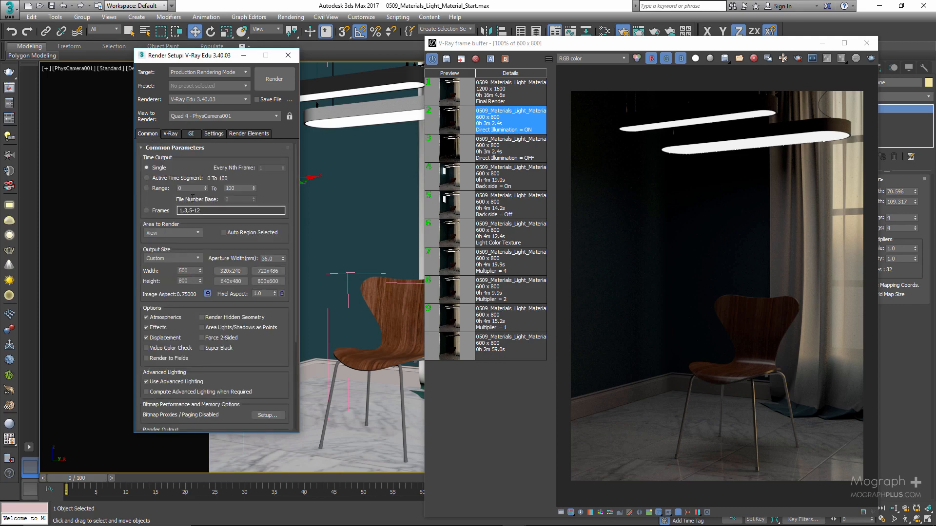
double_click(188, 270)
text(12)
key(Tab)
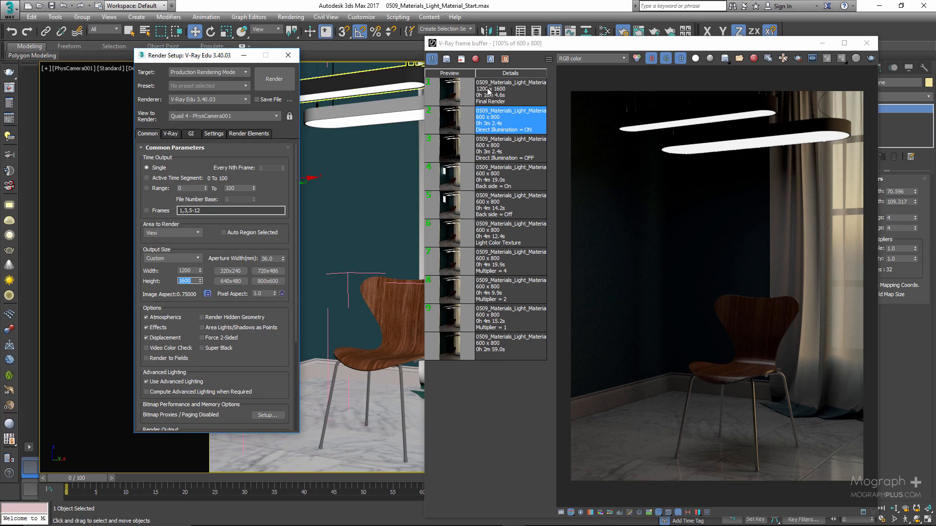
Load the 1200 x 1600 "Final Render" from the render history and maximise the V-Ray frame buffer
click(488, 97)
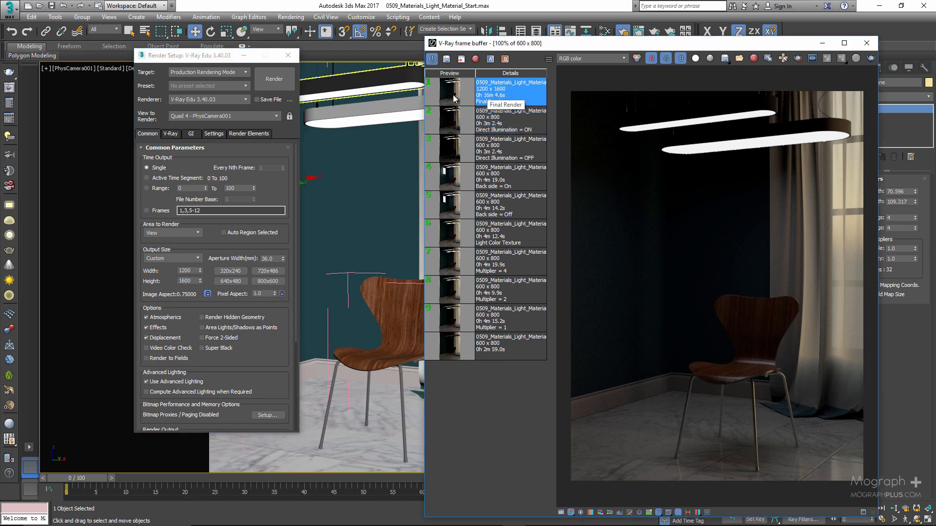
click(265, 79)
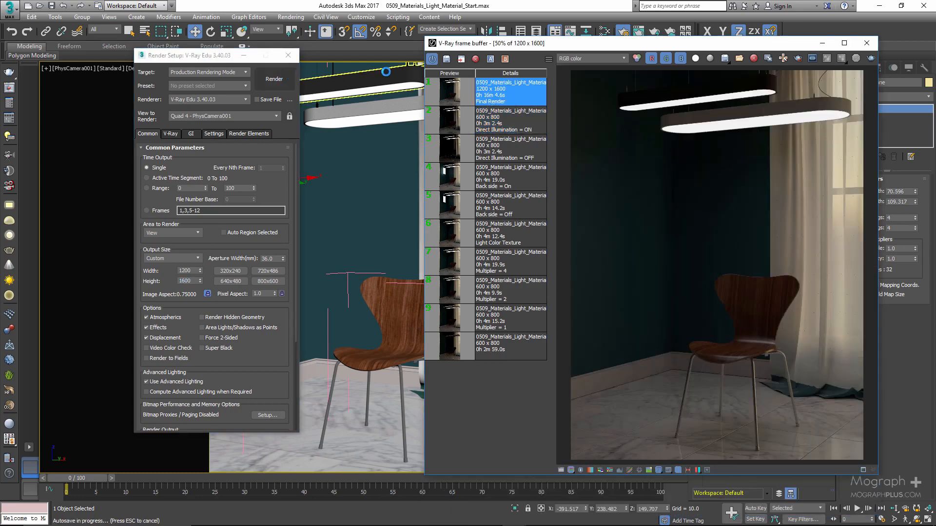
double_click(558, 47)
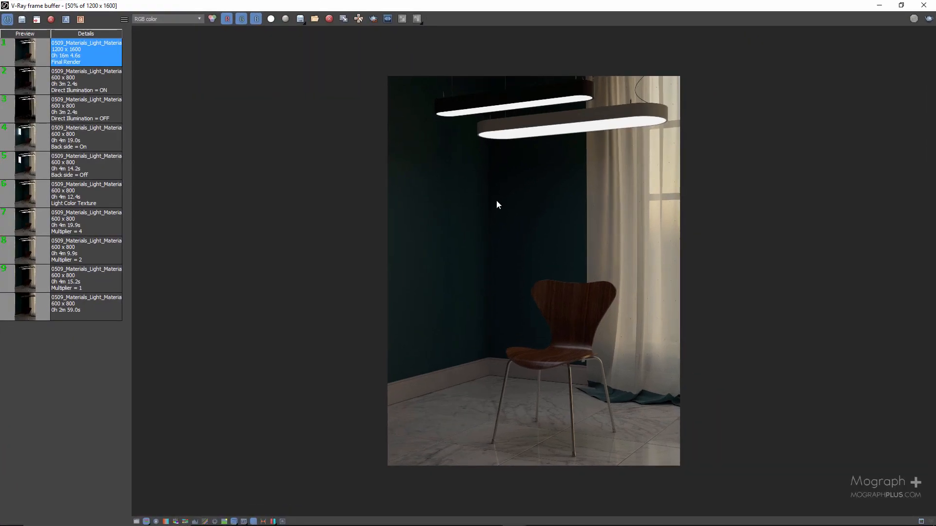
Inspect the final render at 100% from the lamps down to the chair and marble floor
double_click(498, 206)
middle_drag(498, 206, 467, 297)
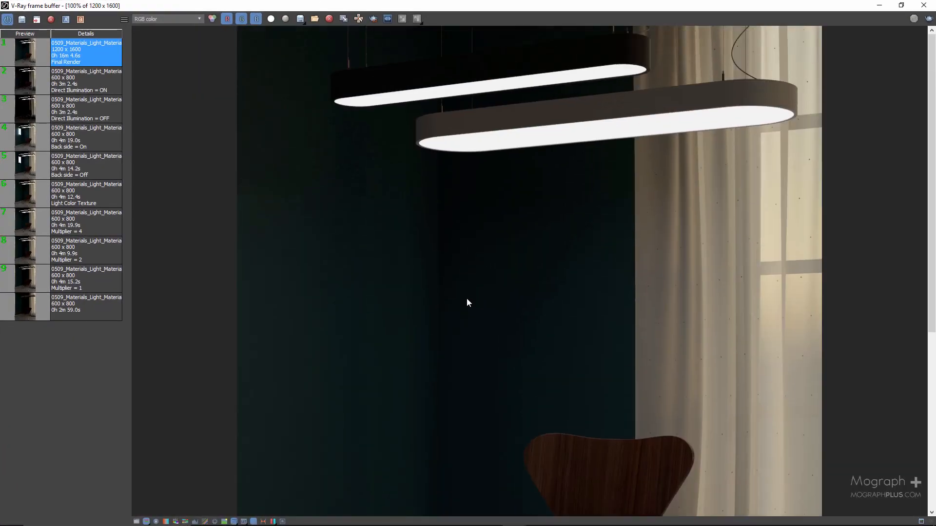
scroll(467, 309, down, 1)
scroll(527, 407, up, 1)
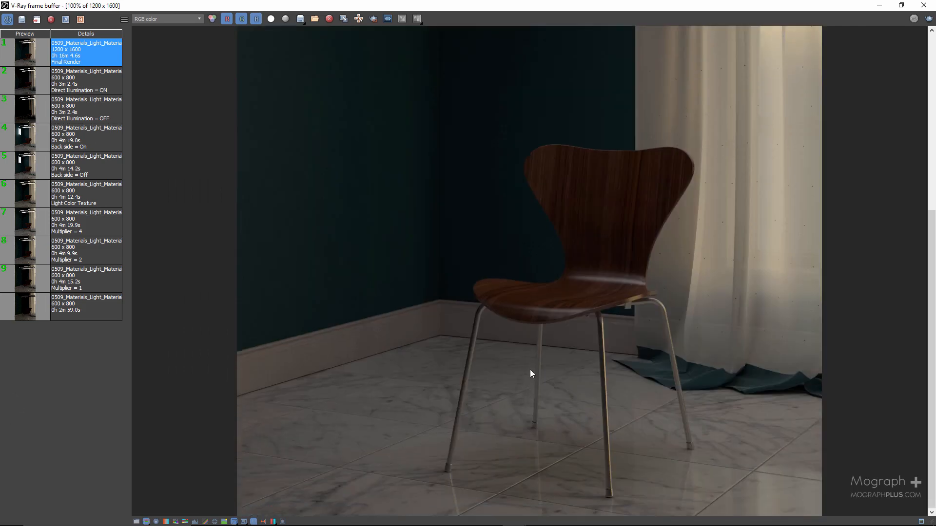
middle_drag(503, 233, 510, 277)
middle_drag(508, 193, 511, 317)
middle_drag(495, 192, 492, 299)
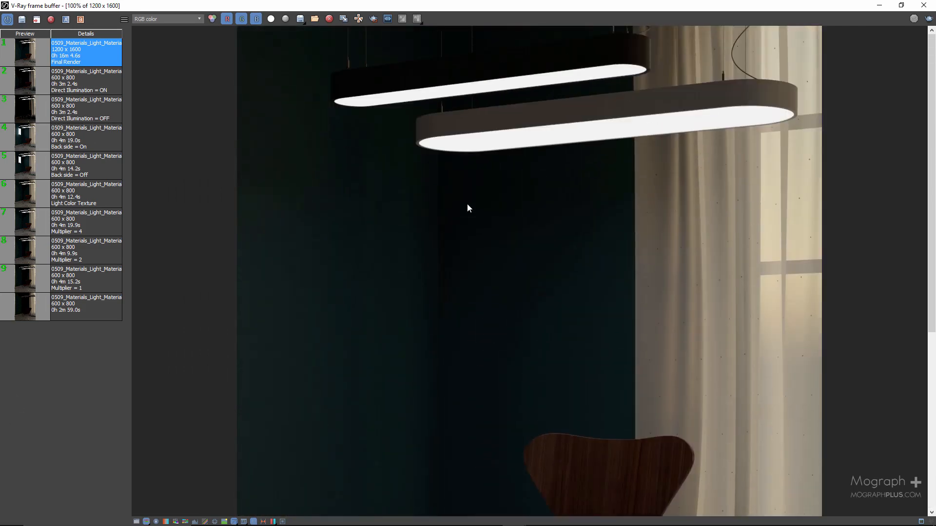
Display the VRayDenoiser channel of the final render, examine it up close and return to the full image at 50%
click(159, 21)
click(161, 34)
middle_drag(469, 306, 495, 113)
scroll(494, 170, down, 1)
scroll(503, 259, up, 1)
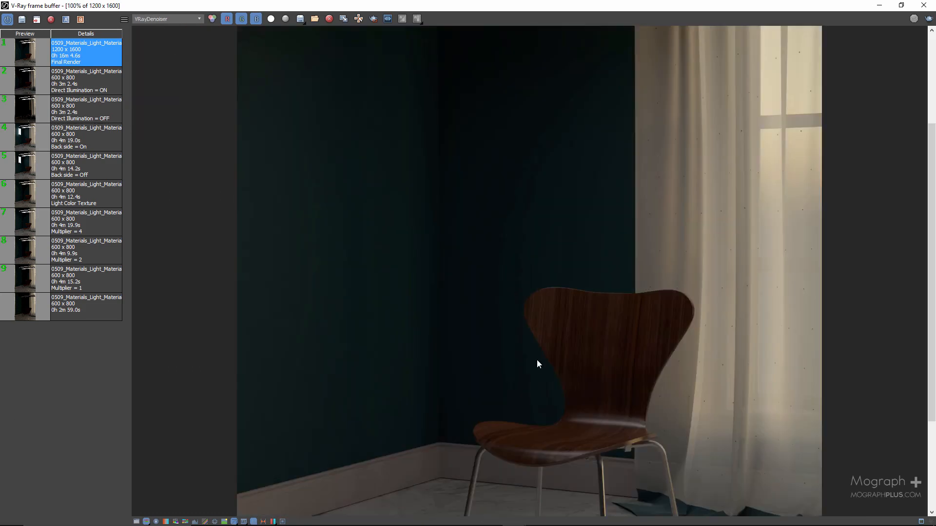
mouse_move(525, 287)
middle_down()
mouse_move(503, 154)
mouse_move(511, 349)
mouse_move(518, 297)
middle_up()
scroll(630, 197, down, 1)
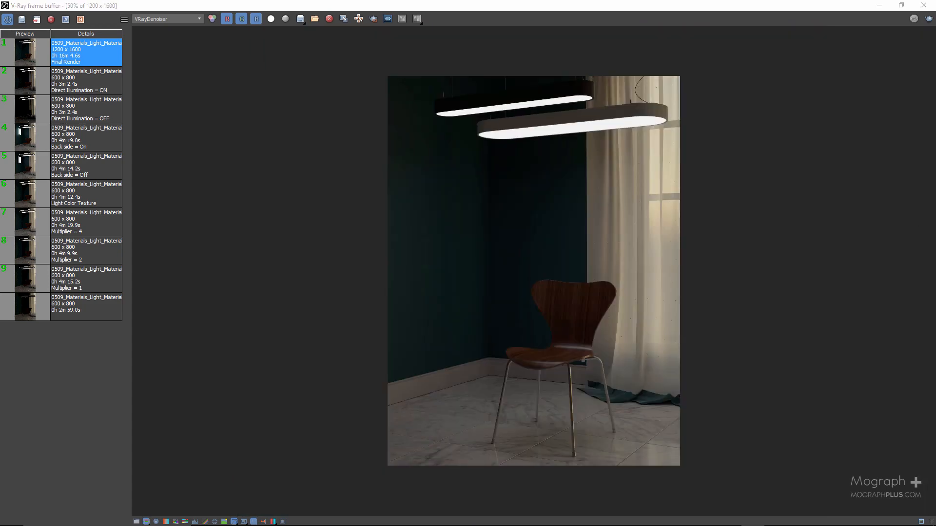